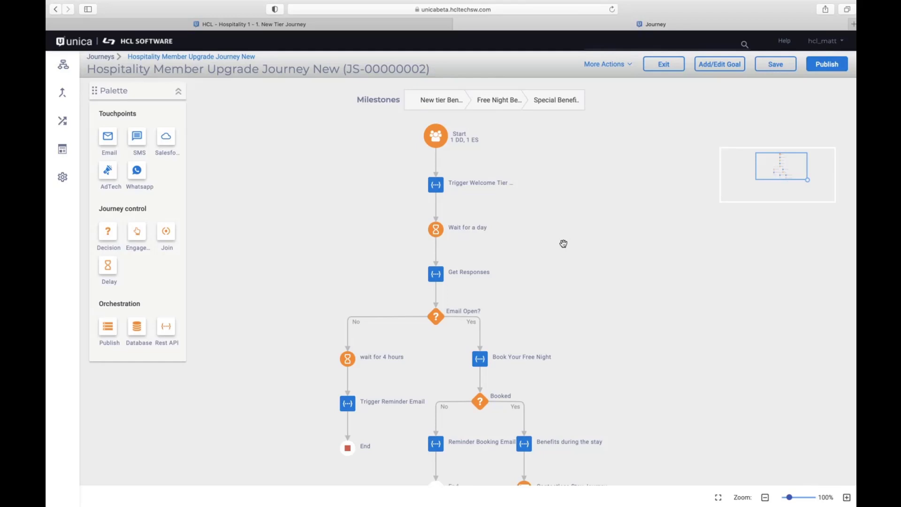
- Look over the Hospitality Member Upgrade journey flow, then switch to PowerPoint and advance to the slide highlighting Data definition
{"action": "scroll", "coordinate": [563, 243], "scroll_direction": "down", "scroll_amount": 1}
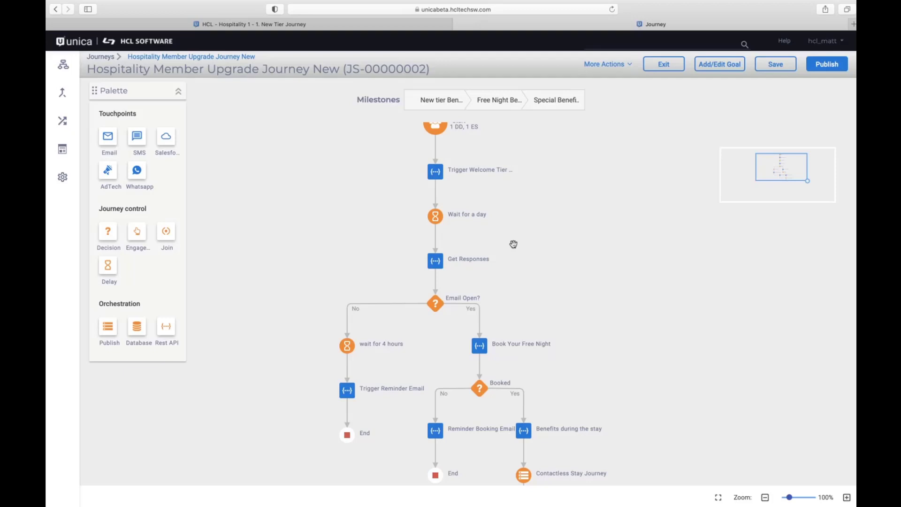
{"action": "key", "text": "super+Tab"}
{"action": "key", "text": "Right"}
{"action": "key", "text": "Right"}
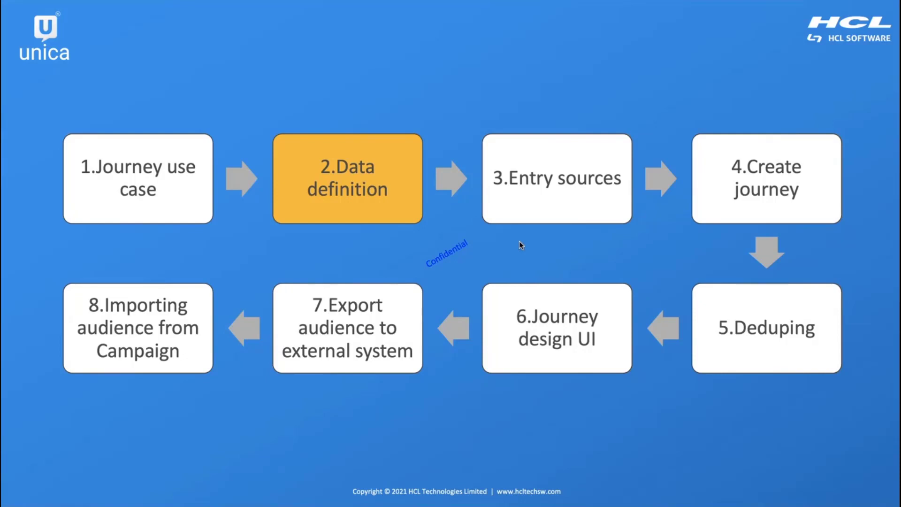
- Switch back to Unica Journey in the browser and open the Hospitality Member Profile data definition
{"action": "key", "text": "super+Tab"}
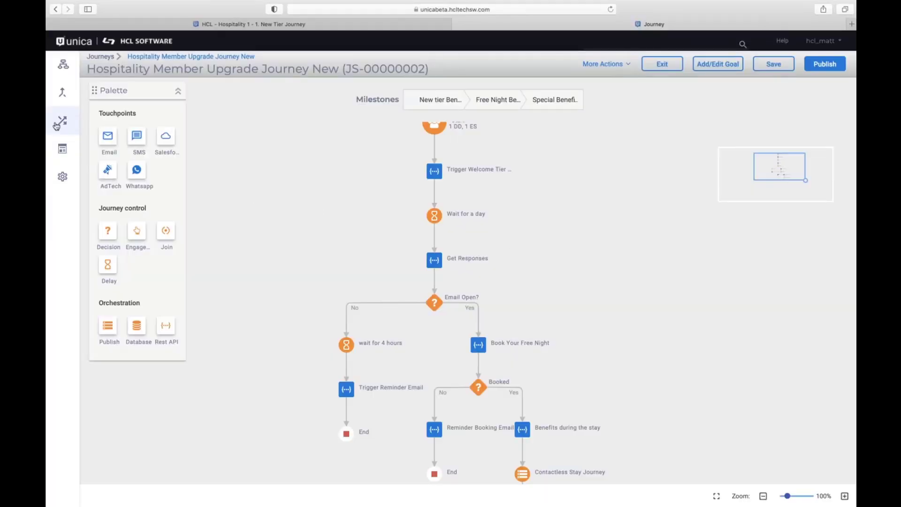
{"action": "left_click", "coordinate": [63, 124]}
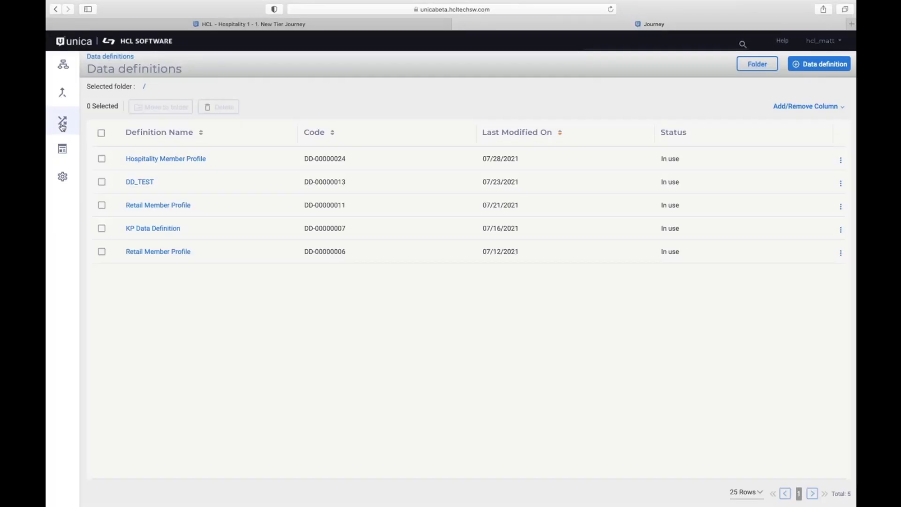
{"action": "left_click", "coordinate": [189, 159]}
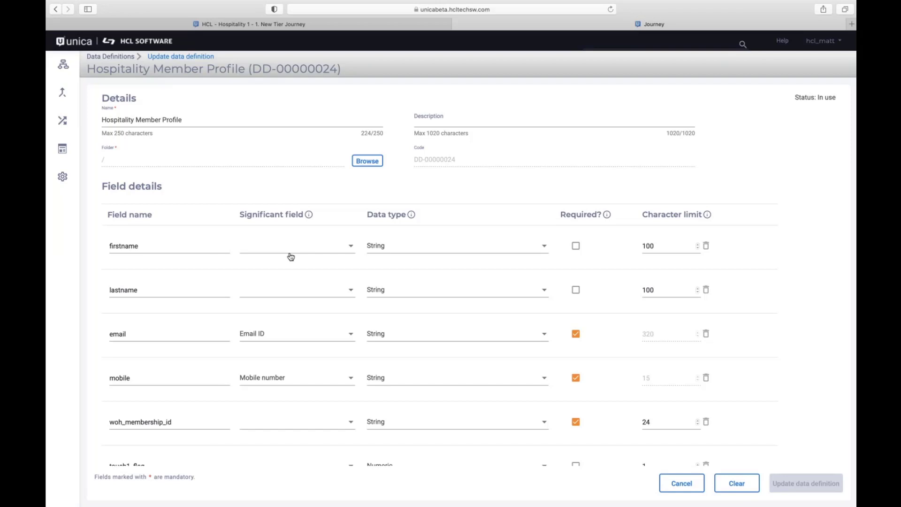
- Examine the field details of the data definition, including significant fields, data types, required flags and character limits
{"action": "scroll", "coordinate": [309, 302], "scroll_direction": "down", "scroll_amount": 3}
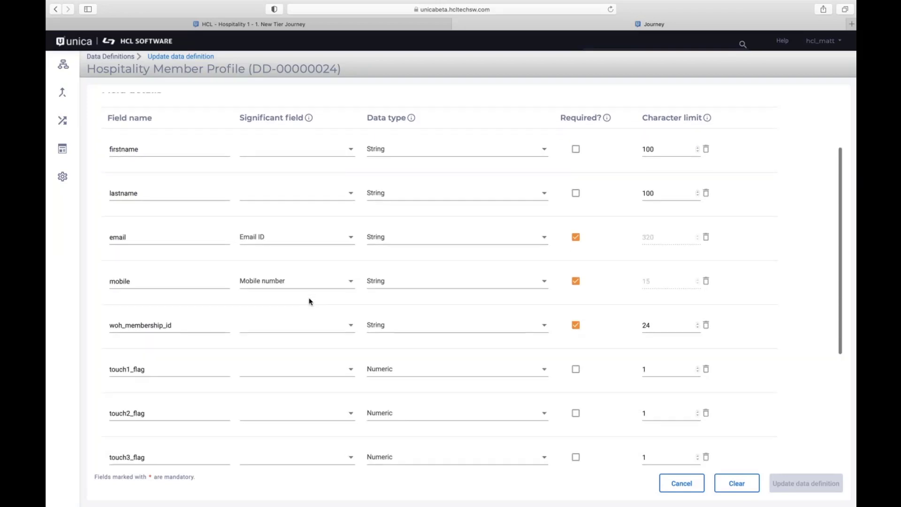
{"action": "scroll", "coordinate": [309, 302], "scroll_direction": "down", "scroll_amount": 2}
{"action": "scroll", "coordinate": [309, 301], "scroll_direction": "up", "scroll_amount": 1}
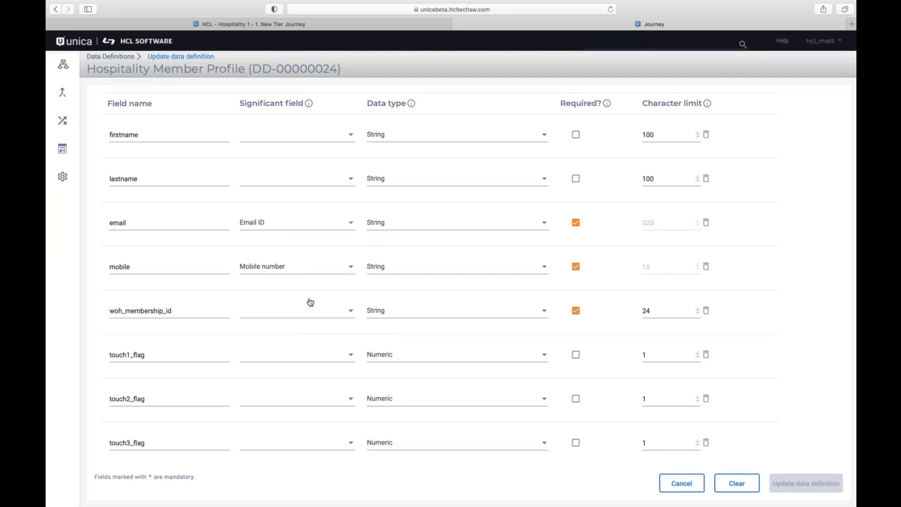
{"action": "scroll", "coordinate": [310, 301], "scroll_direction": "up", "scroll_amount": 2}
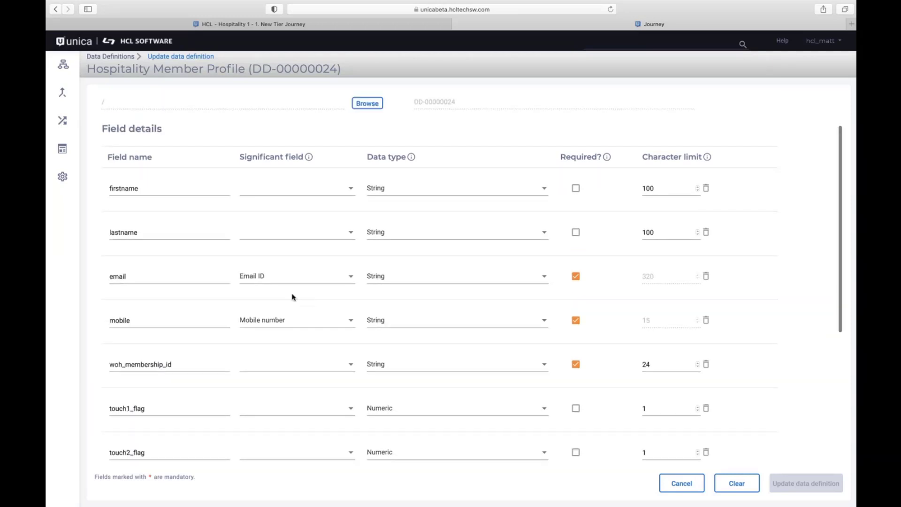
{"action": "scroll", "coordinate": [163, 347], "scroll_direction": "down", "scroll_amount": 3}
{"action": "scroll", "coordinate": [165, 348], "scroll_direction": "down", "scroll_amount": 1}
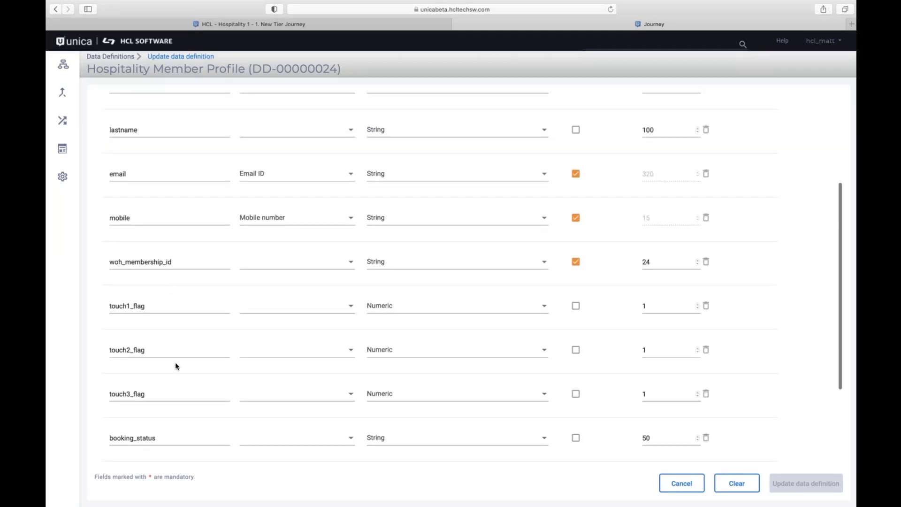
{"action": "scroll", "coordinate": [175, 366], "scroll_direction": "up", "scroll_amount": 5}
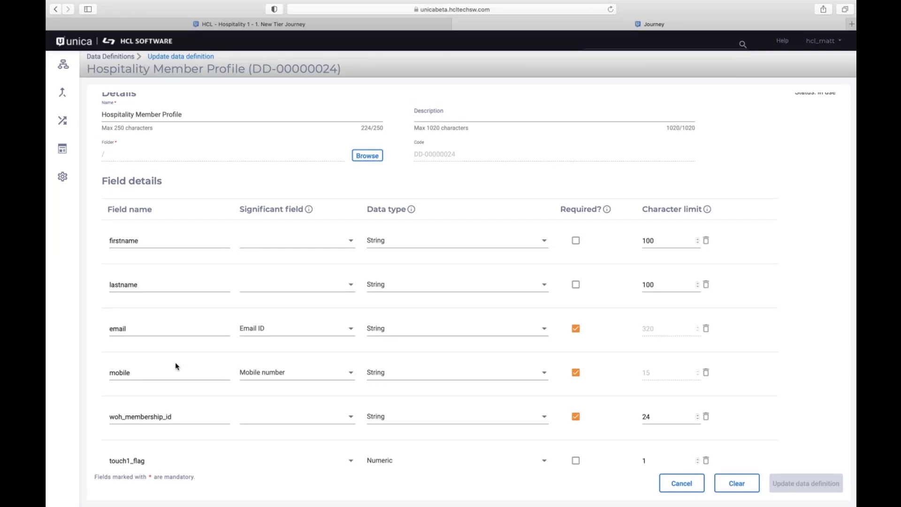
{"action": "scroll", "coordinate": [176, 366], "scroll_direction": "down", "scroll_amount": 8}
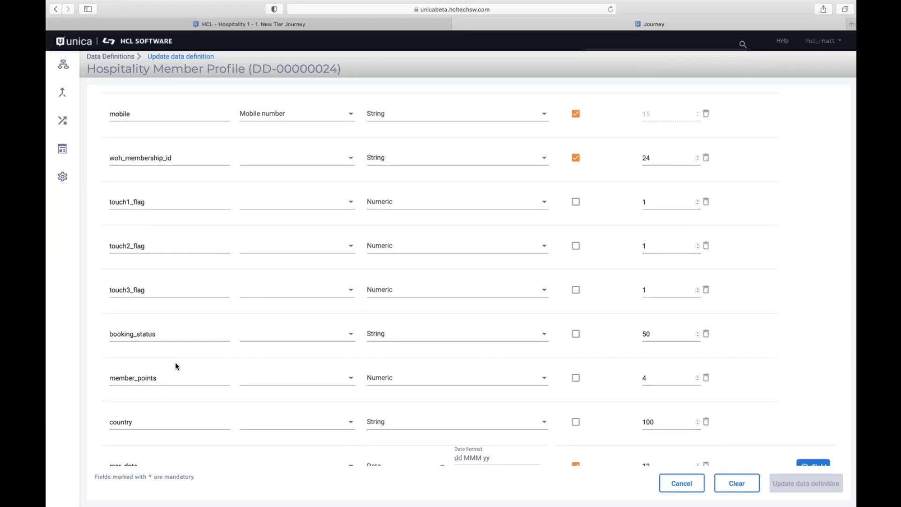
{"action": "scroll", "coordinate": [176, 366], "scroll_direction": "down", "scroll_amount": 1}
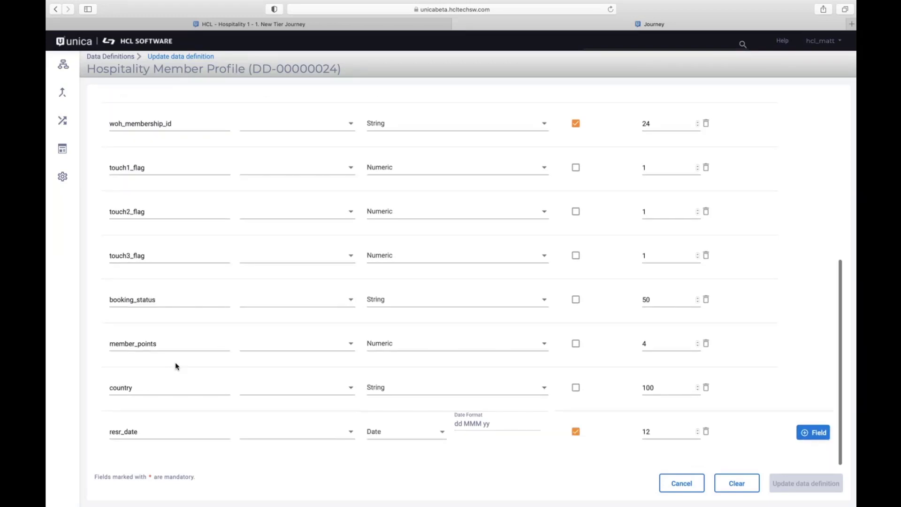
- Add a field named "New field" with data type String and a character limit of 100 to the data definition
{"action": "left_click", "coordinate": [808, 440]}
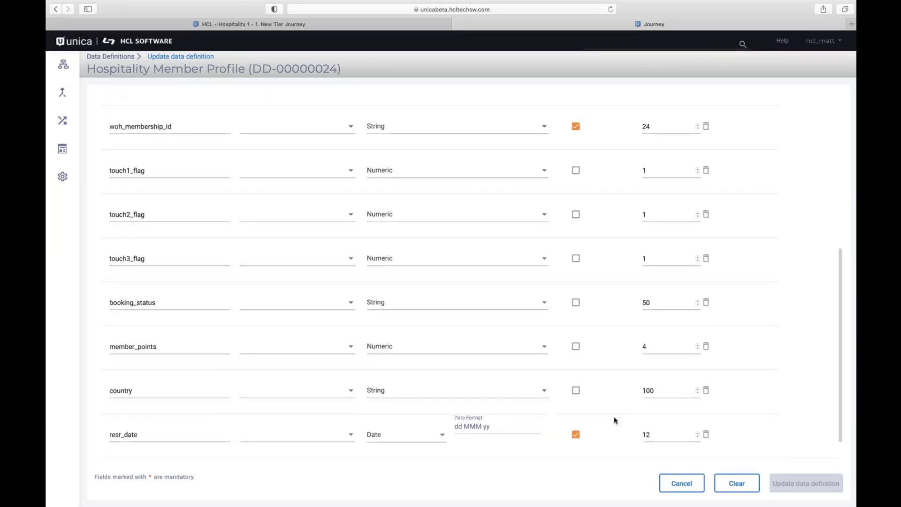
{"action": "left_click", "coordinate": [166, 437]}
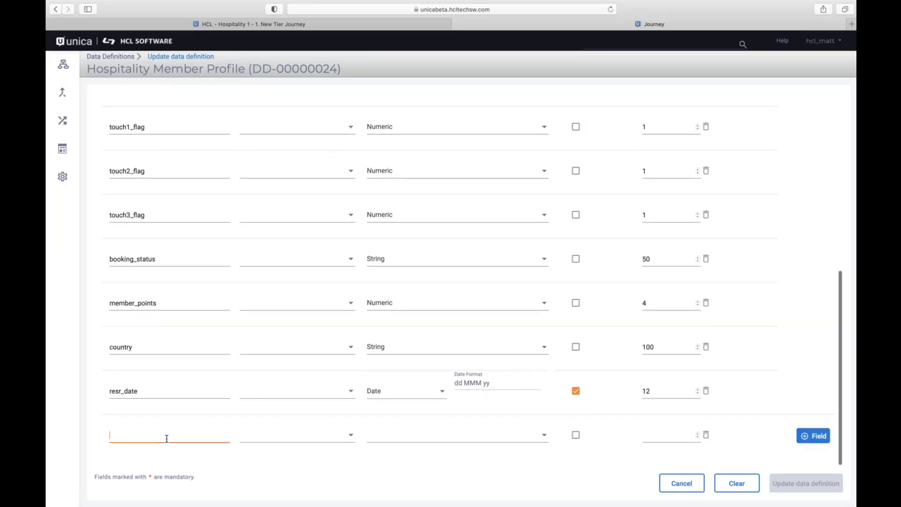
{"action": "type", "text": "New field"}
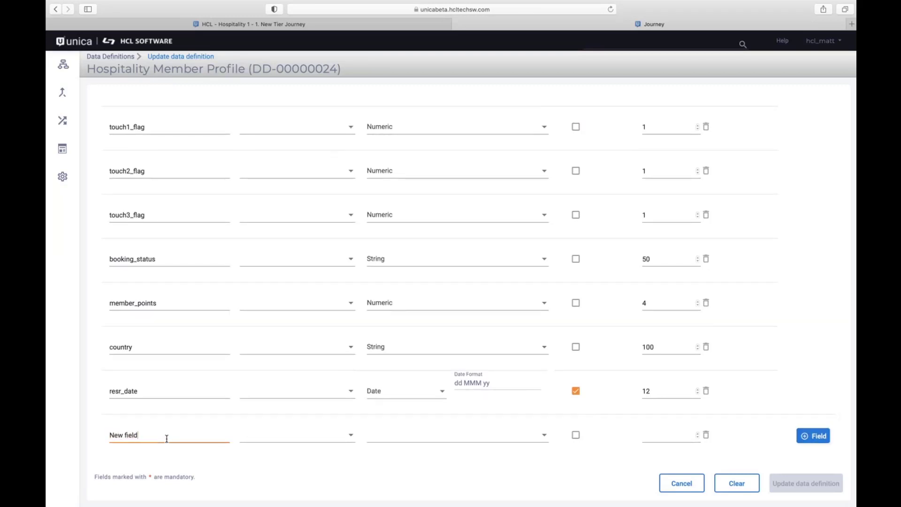
{"action": "left_click", "coordinate": [438, 437]}
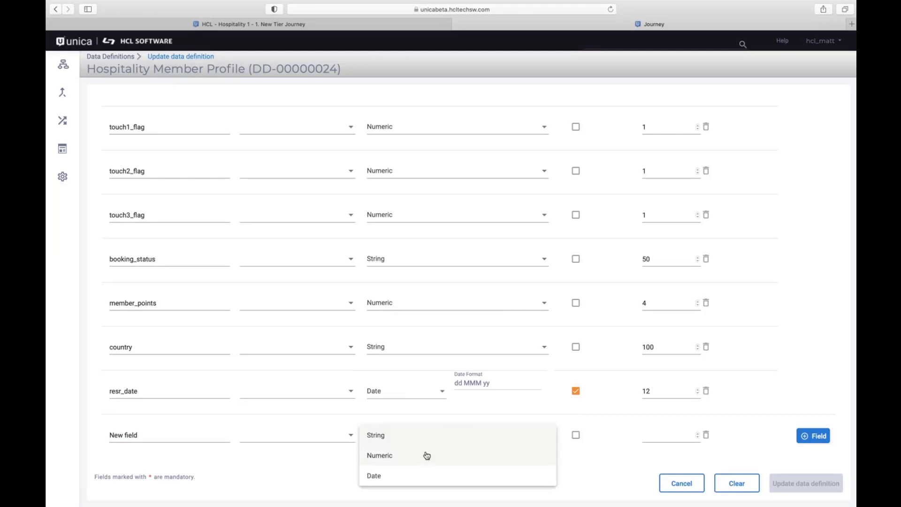
{"action": "left_click", "coordinate": [432, 437]}
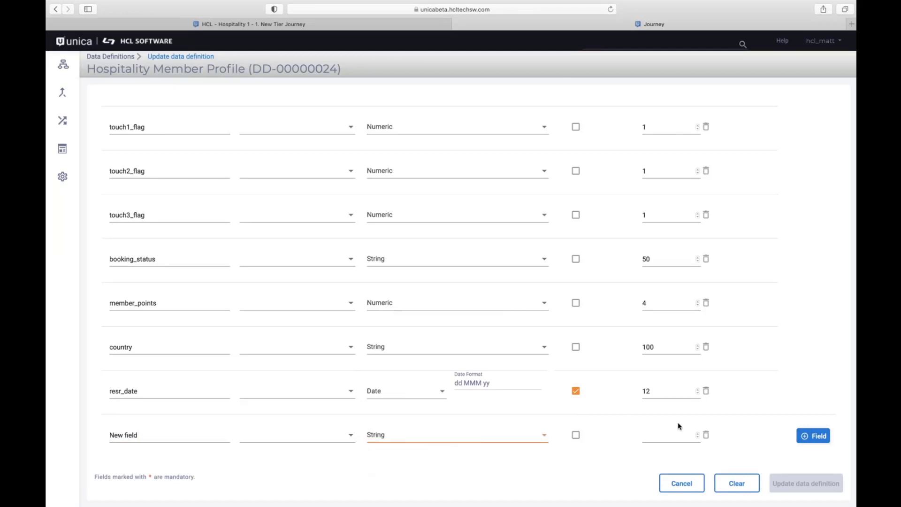
{"action": "left_click", "coordinate": [651, 435]}
{"action": "type", "text": "100"}
{"action": "scroll", "coordinate": [651, 435], "scroll_direction": "up", "scroll_amount": 10}
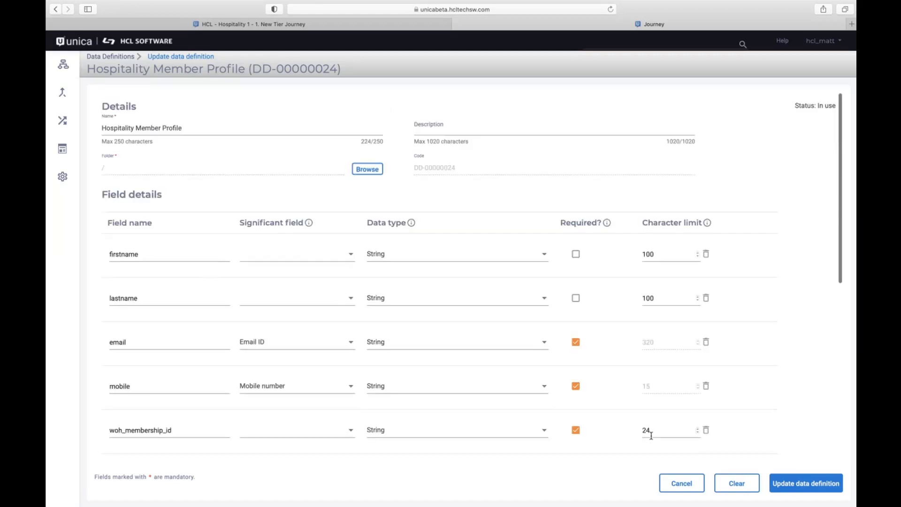
{"action": "scroll", "coordinate": [653, 438], "scroll_direction": "down", "scroll_amount": 2}
{"action": "scroll", "coordinate": [652, 439], "scroll_direction": "down", "scroll_amount": 8}
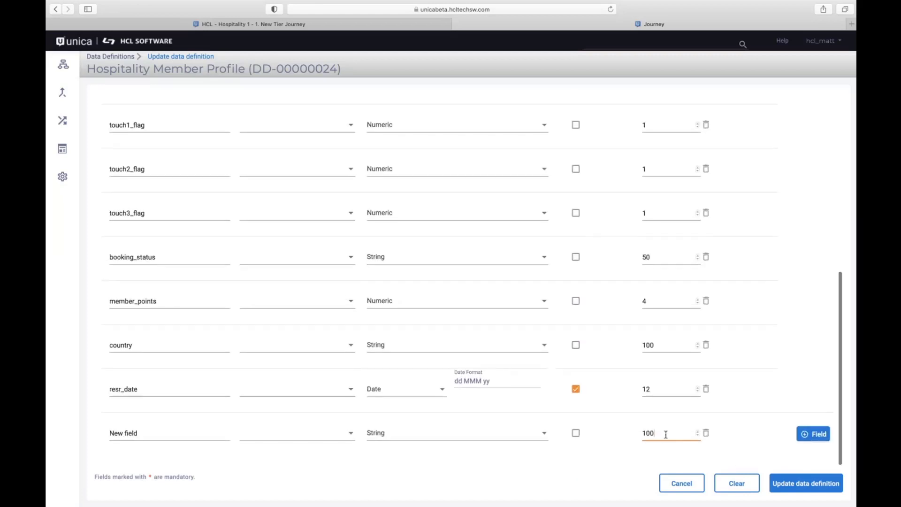
- Delete "New field" and the resr_date field from the data definition
{"action": "left_click", "coordinate": [705, 436]}
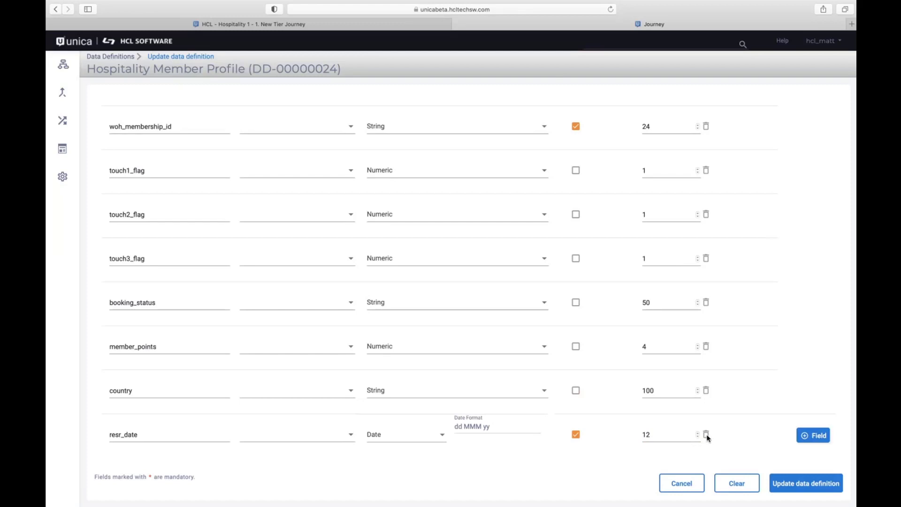
{"action": "left_click", "coordinate": [706, 435]}
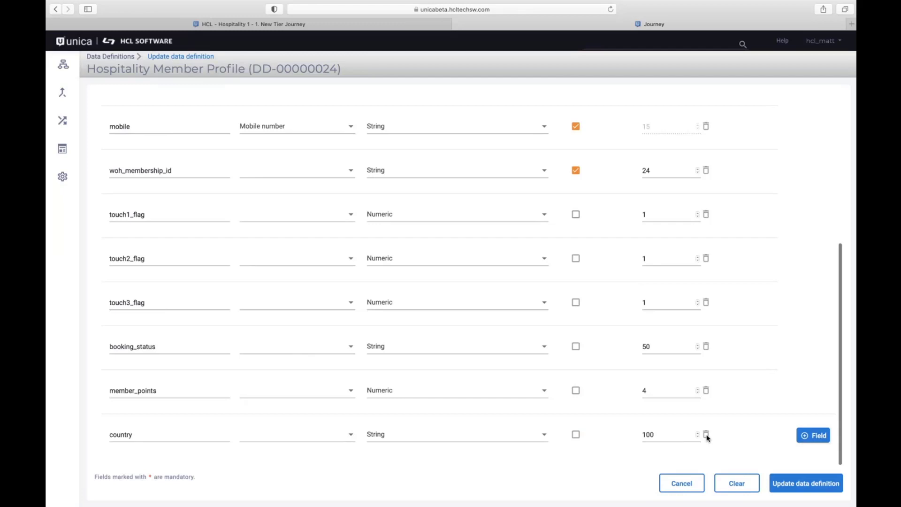
- Review the remaining fields, highlighting the touch1_flag name, and leave the data definition without saving the changes
{"action": "scroll", "coordinate": [734, 394], "scroll_direction": "up", "scroll_amount": 6}
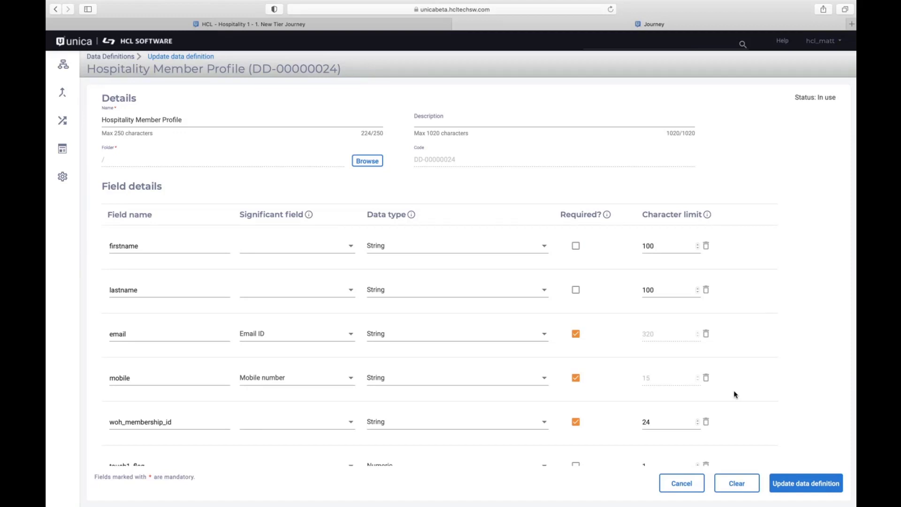
{"action": "scroll", "coordinate": [735, 394], "scroll_direction": "down", "scroll_amount": 5}
{"action": "scroll", "coordinate": [735, 395], "scroll_direction": "down", "scroll_amount": 1}
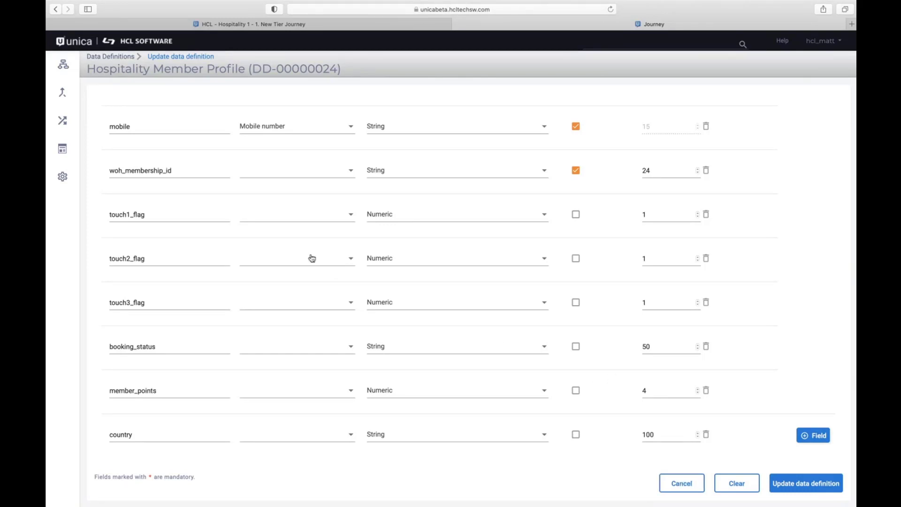
{"action": "left_click", "coordinate": [188, 215]}
{"action": "left_click_drag", "start_coordinate": [188, 215], "coordinate": [99, 213]}
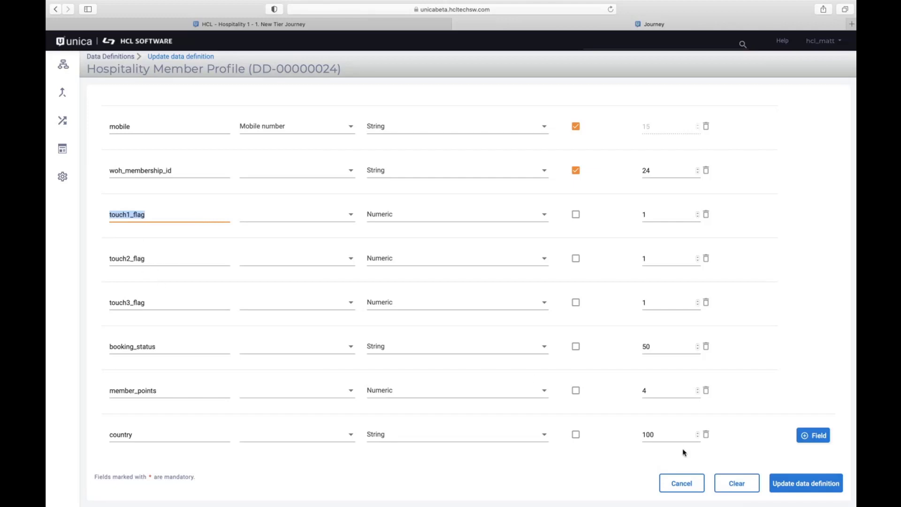
{"action": "left_click", "coordinate": [683, 488]}
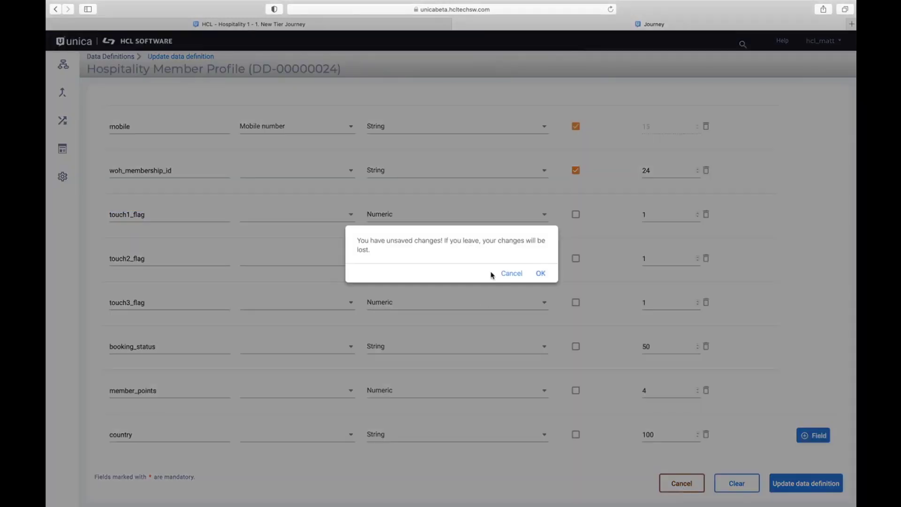
{"action": "left_click", "coordinate": [540, 274]}
- Switch to PowerPoint and advance the presentation to the slide highlighting Entry sources
{"action": "key", "text": "super+Tab"}
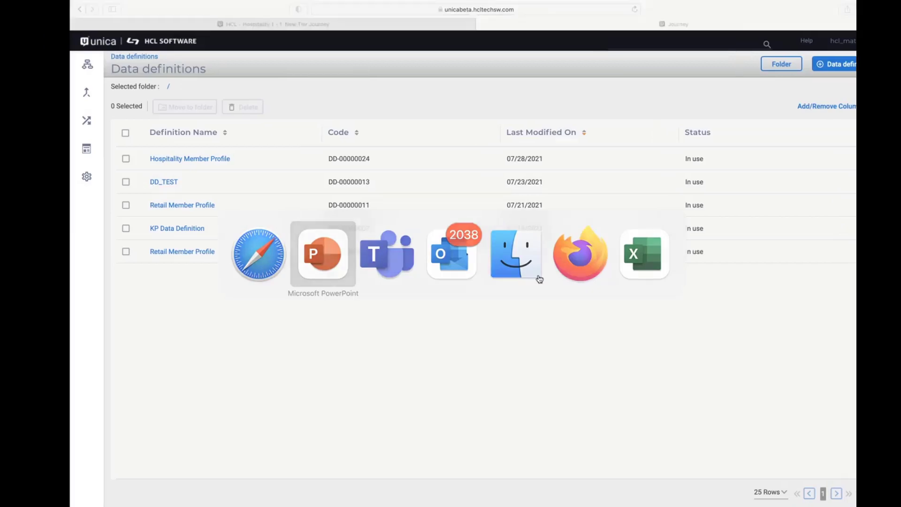
{"action": "key", "text": "Right"}
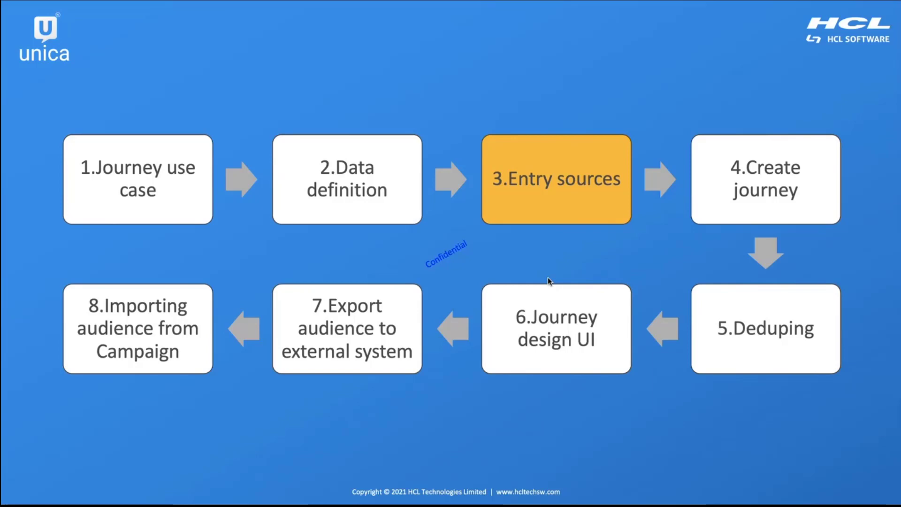
- Switch back to Unica Journey in the browser, go to the entry sources and open the form for a new one
{"action": "key", "text": "super+Tab"}
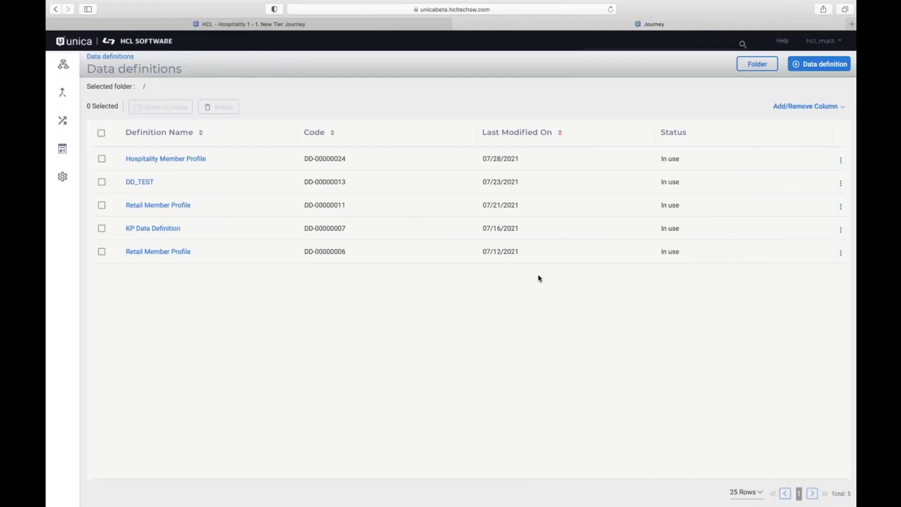
{"action": "left_click", "coordinate": [64, 95]}
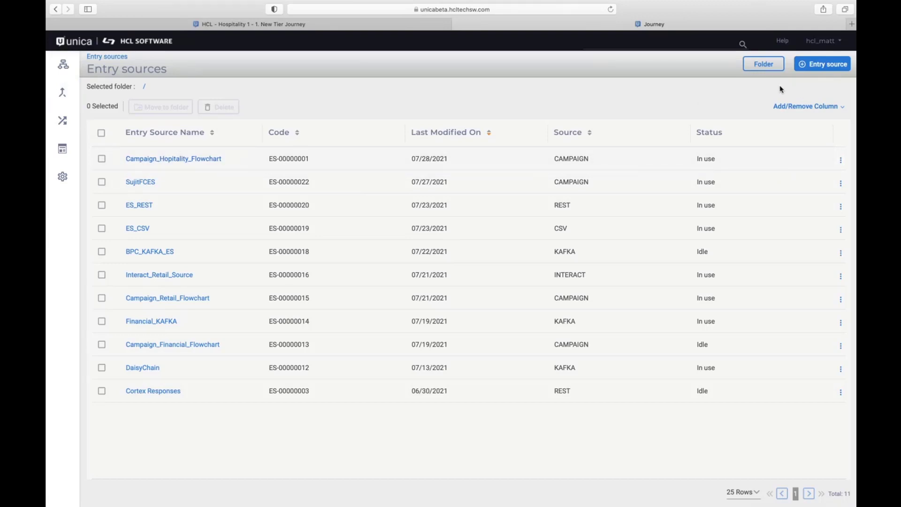
{"action": "left_click", "coordinate": [833, 65]}
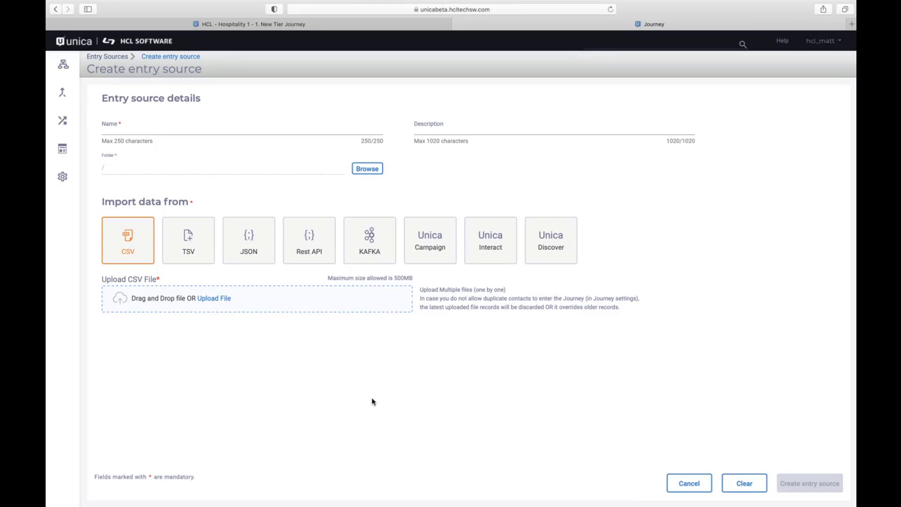
- Switch to PowerPoint and advance the presentation to the slide highlighting Create journey
{"action": "key", "text": "super+Tab"}
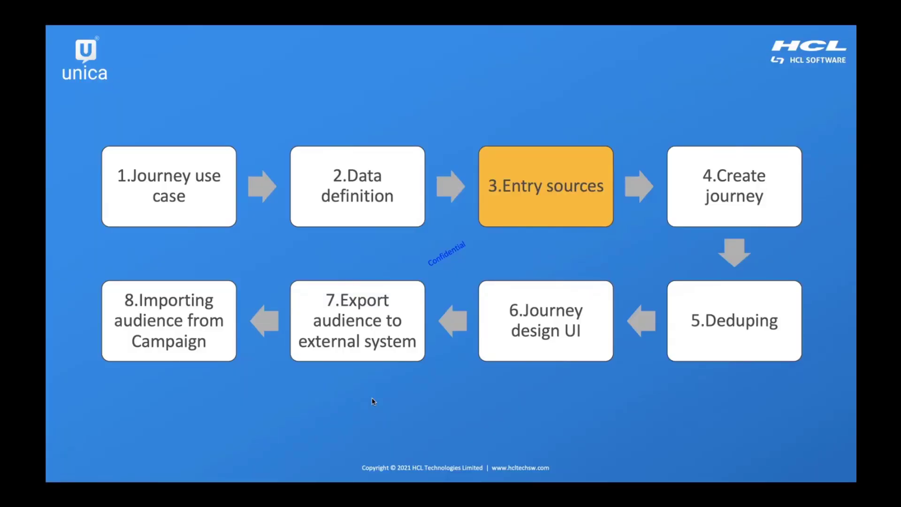
{"action": "key", "text": "Right"}
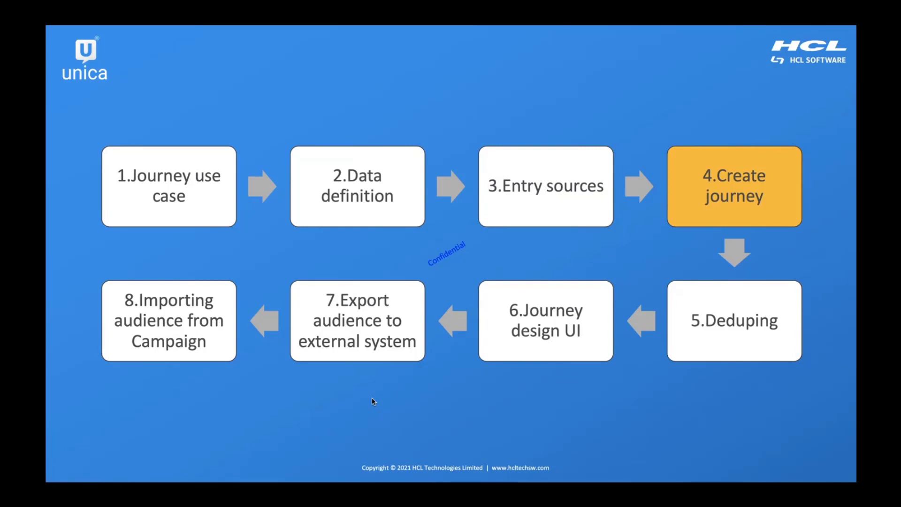
- Return to Unica Journey in the browser and go to the journeys list, discarding the unsaved entry source
{"action": "key", "text": "super+Tab"}
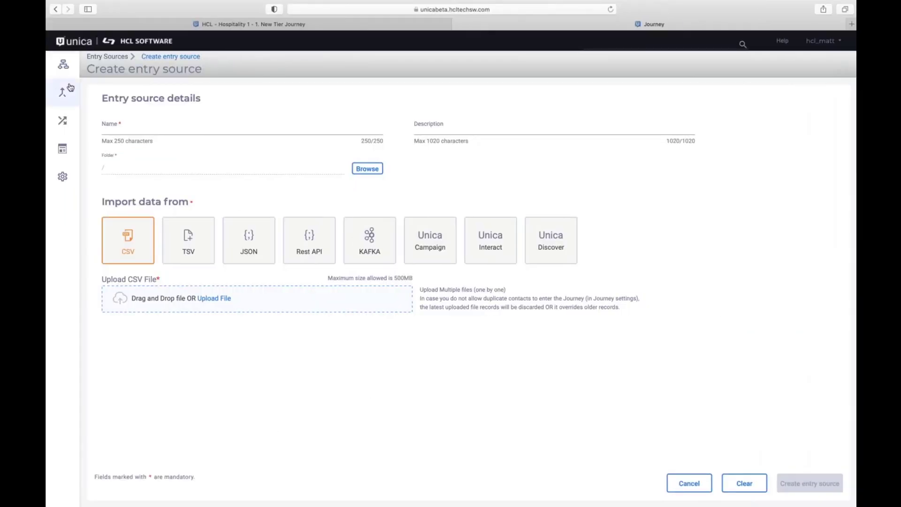
{"action": "left_click", "coordinate": [67, 66]}
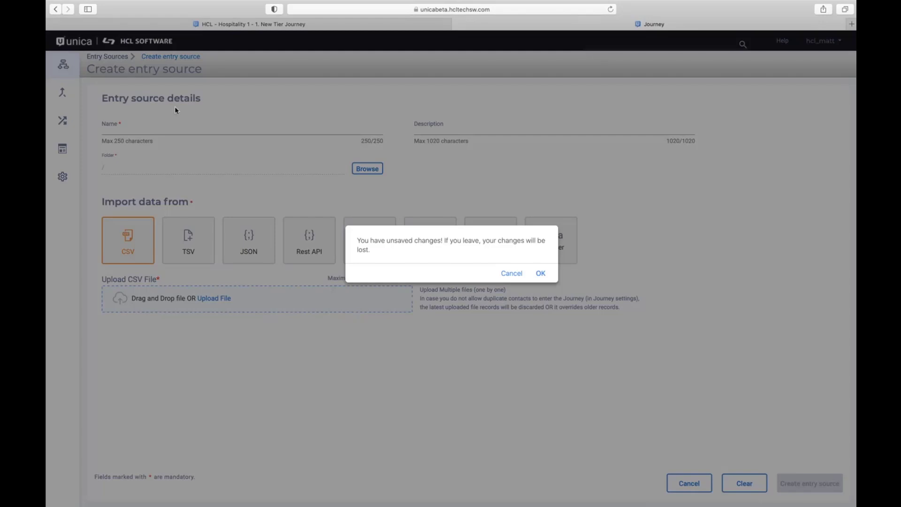
{"action": "left_click", "coordinate": [541, 274]}
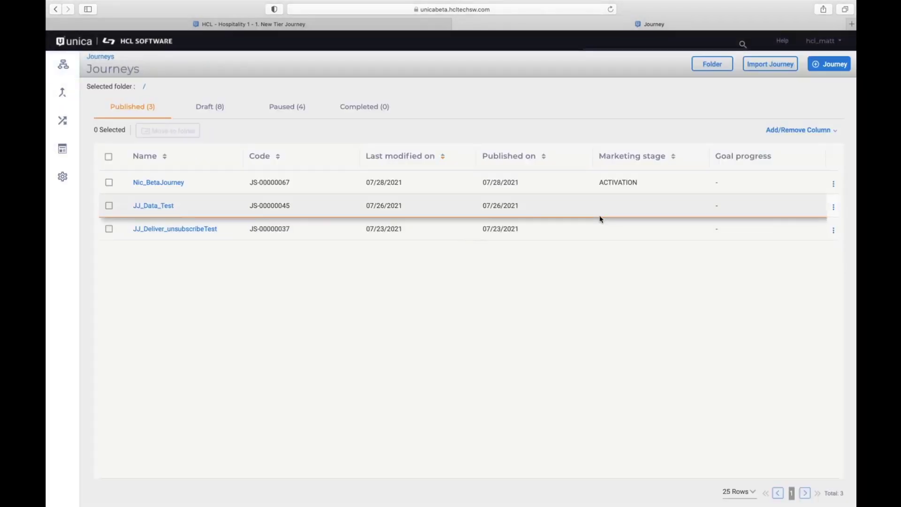
- Start a new journey without milestones and assign it the Campaign_Hopitality_Flowchart entry source from the root folder
{"action": "left_click", "coordinate": [832, 66]}
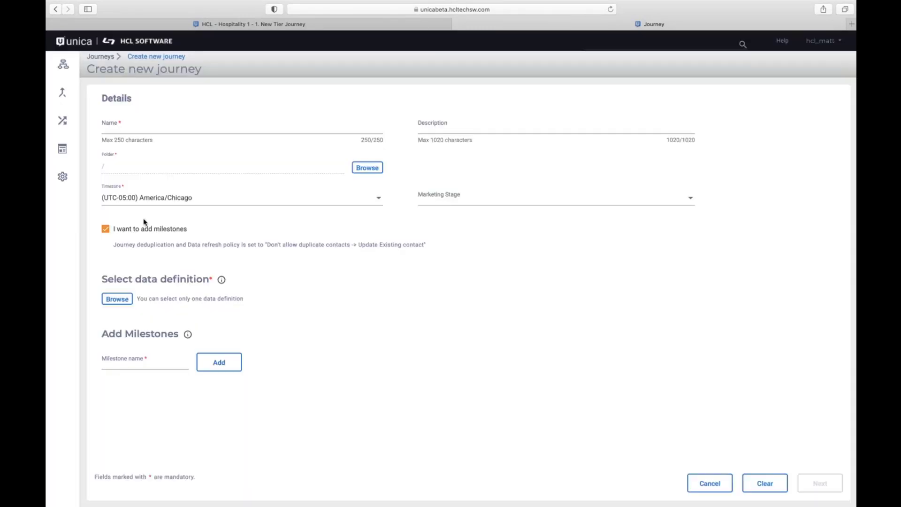
{"action": "left_click", "coordinate": [106, 229]}
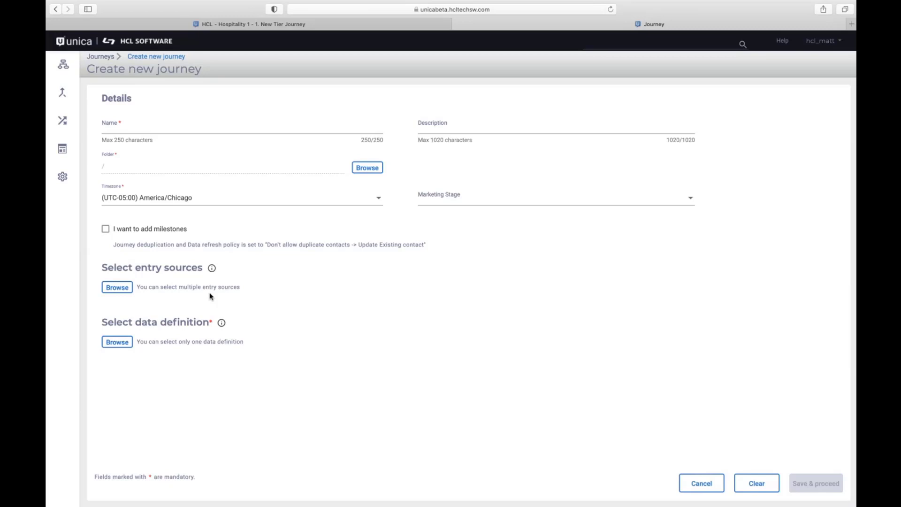
{"action": "left_click", "coordinate": [117, 287]}
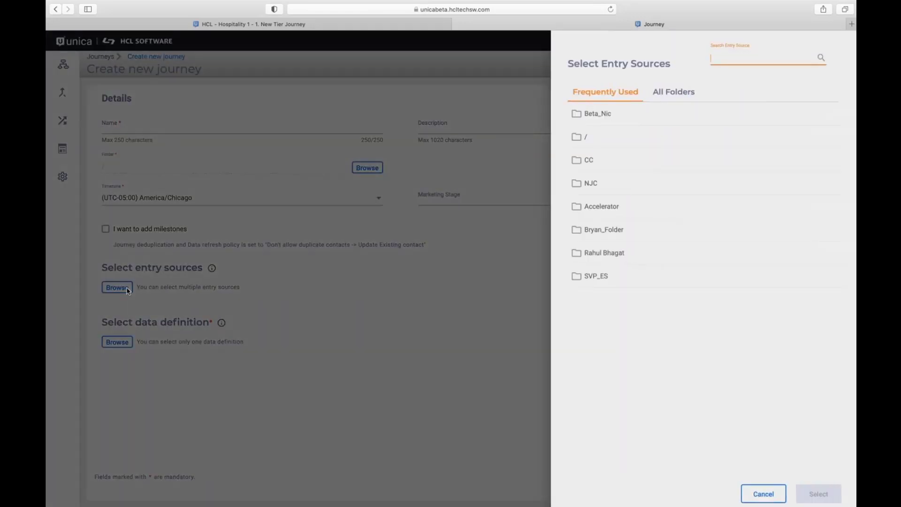
{"action": "left_click", "coordinate": [585, 138]}
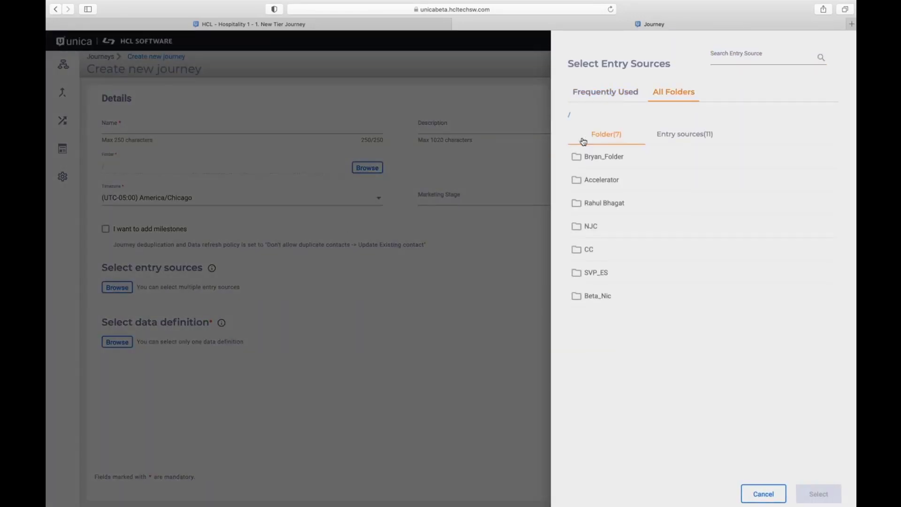
{"action": "left_click", "coordinate": [675, 140]}
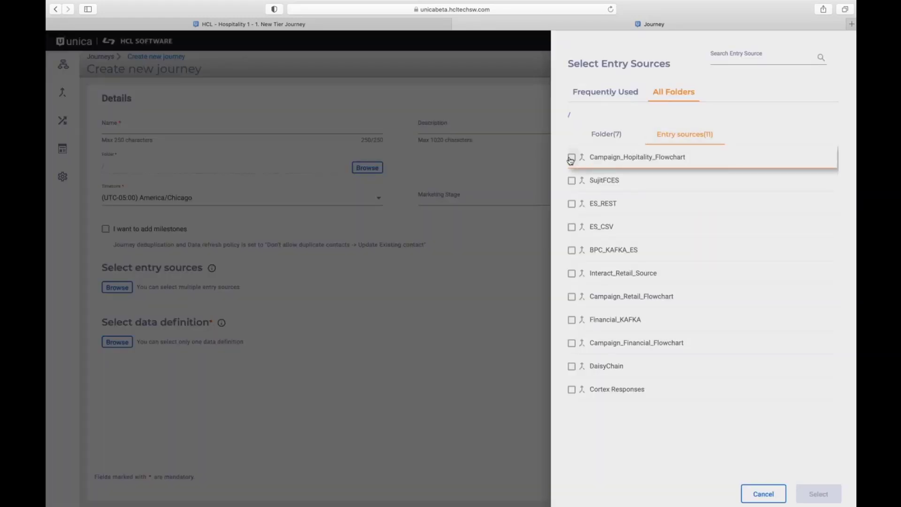
{"action": "left_click", "coordinate": [570, 160]}
{"action": "left_click", "coordinate": [817, 494]}
- Assign the Hospitality Member Profile data definition to the new journey, and return to the journeys list discarding the unsaved journey
{"action": "left_click", "coordinate": [118, 374]}
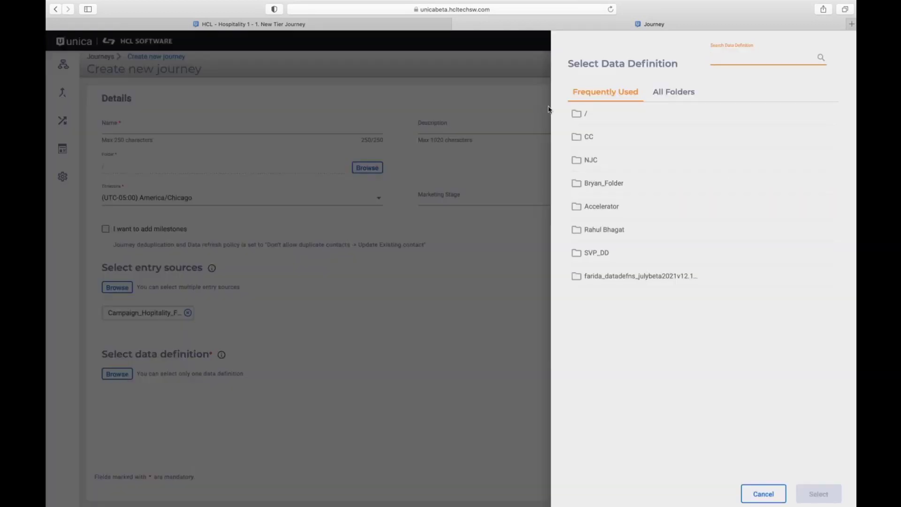
{"action": "left_click", "coordinate": [580, 114]}
{"action": "left_click", "coordinate": [683, 140]}
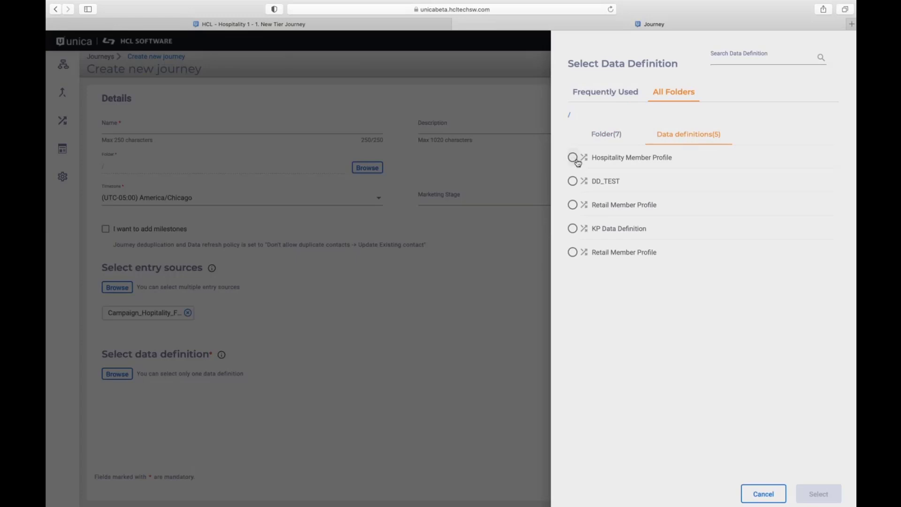
{"action": "left_click", "coordinate": [573, 159]}
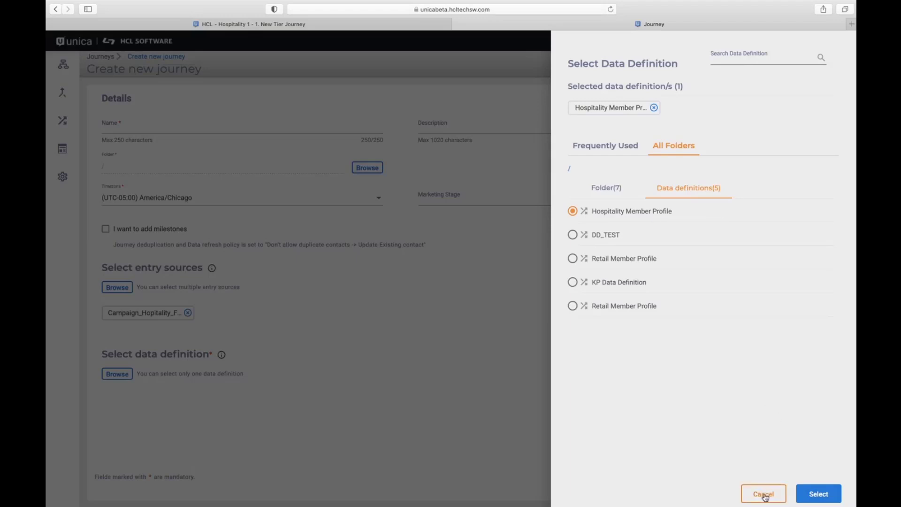
{"action": "left_click", "coordinate": [819, 495]}
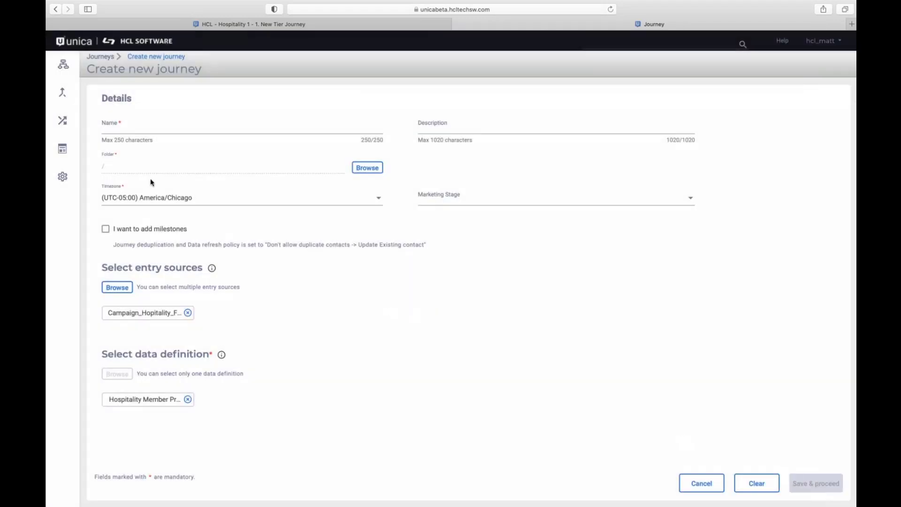
{"action": "left_click", "coordinate": [62, 66]}
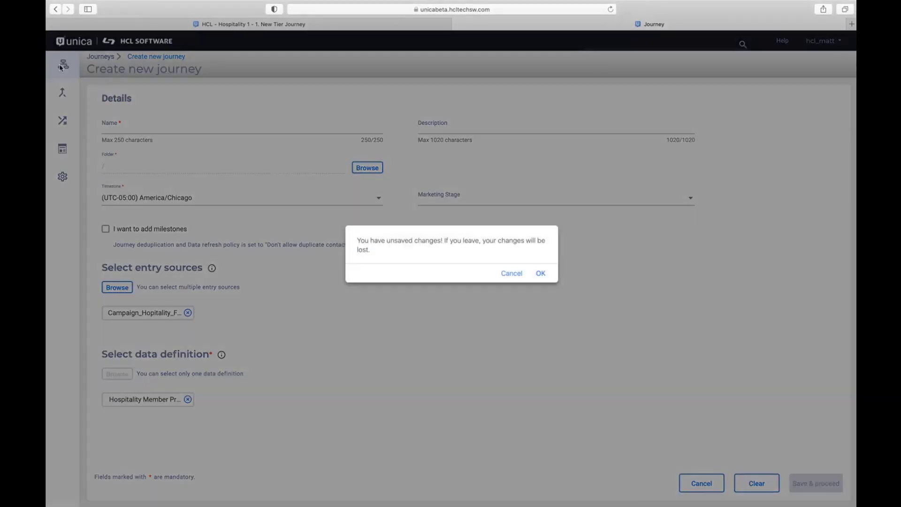
{"action": "left_click", "coordinate": [540, 274]}
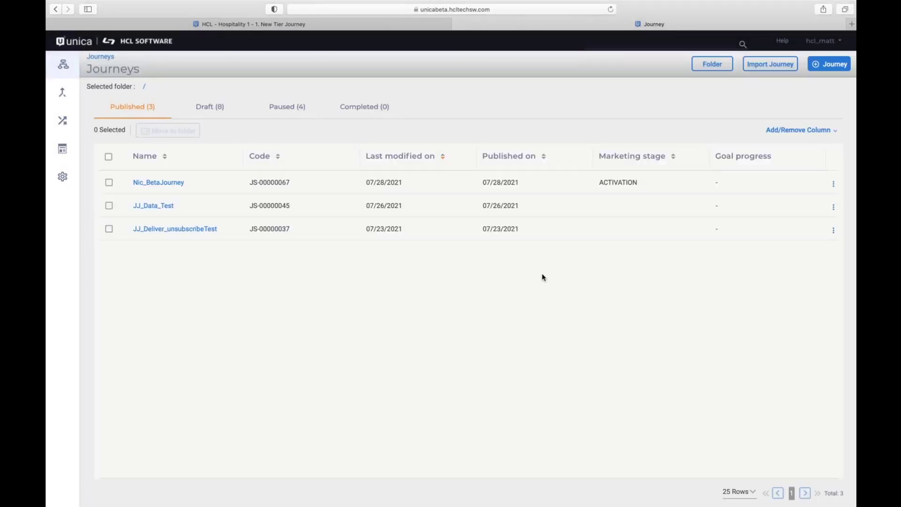
- Open the draft journey Hospitality Member Upgrade Journey New and bring up its details for editing
{"action": "left_click", "coordinate": [214, 107]}
{"action": "left_click", "coordinate": [182, 183]}
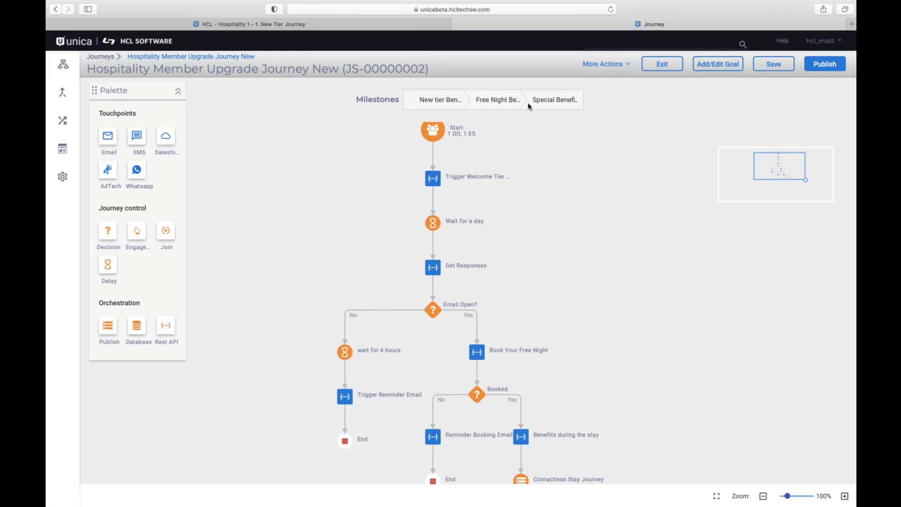
{"action": "left_click", "coordinate": [628, 66]}
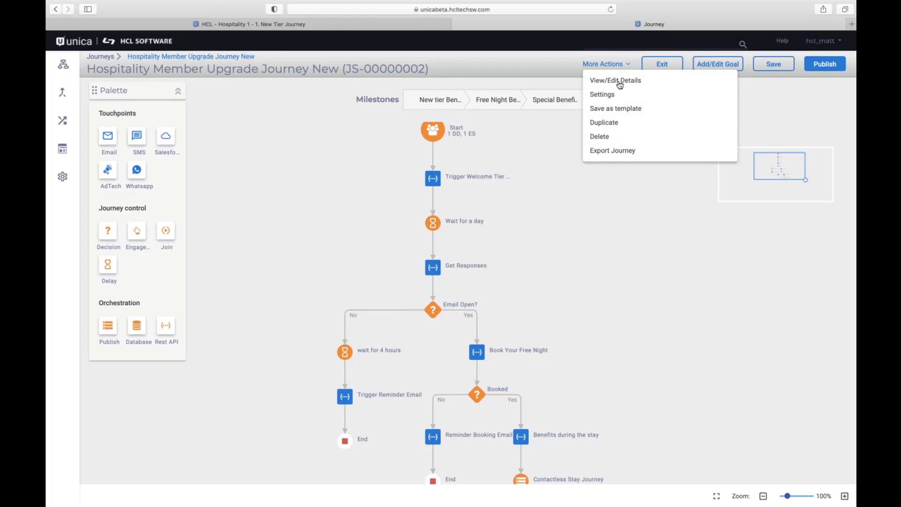
{"action": "left_click", "coordinate": [619, 83]}
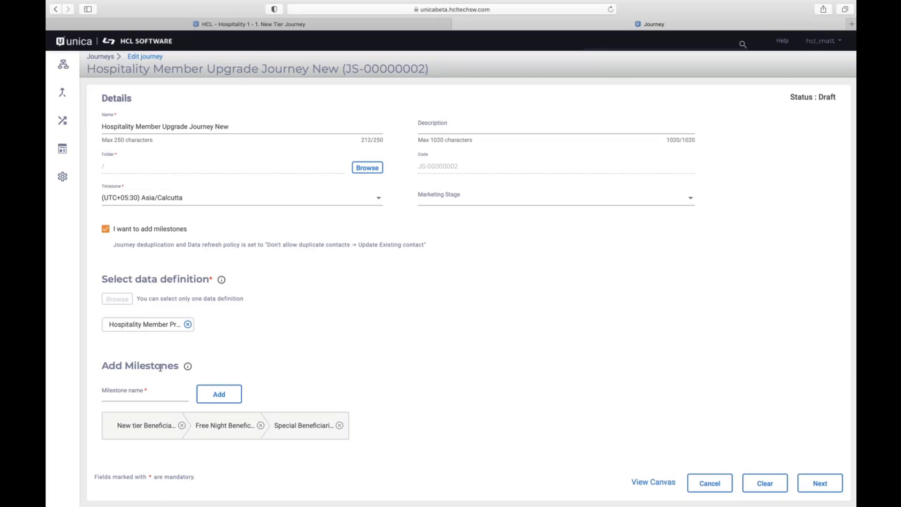
- Add a milestone named New Stage after the existing milestones and remove it again
{"action": "left_click", "coordinate": [165, 394]}
{"action": "type", "text": "New"}
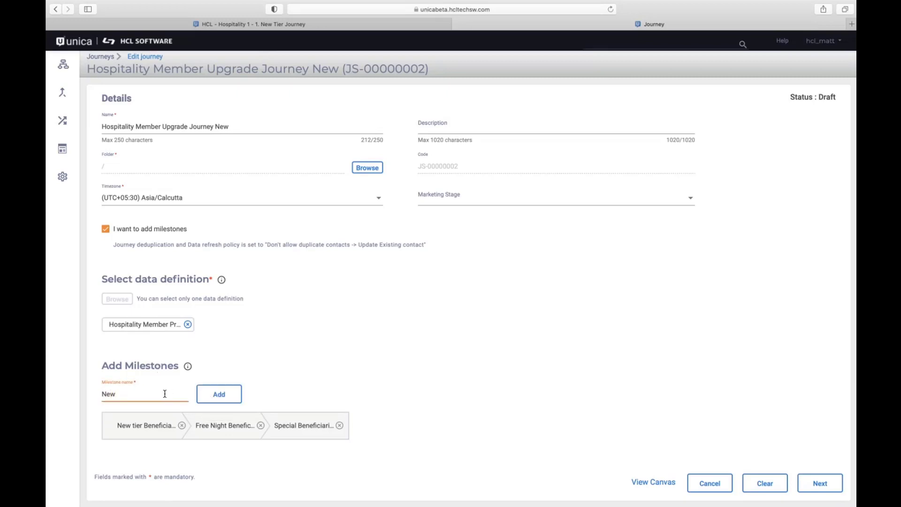
{"action": "type", "text": " Stege"}
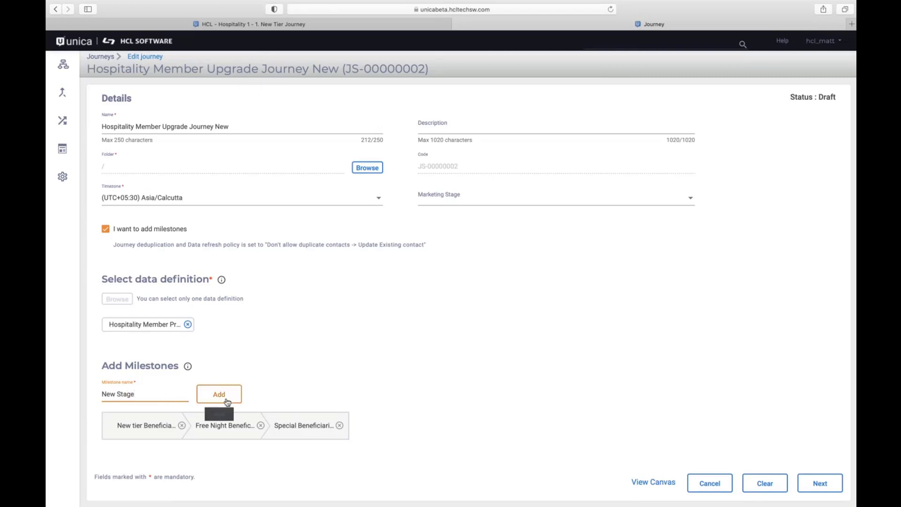
{"action": "left_click", "coordinate": [230, 397]}
{"action": "left_click", "coordinate": [418, 425]}
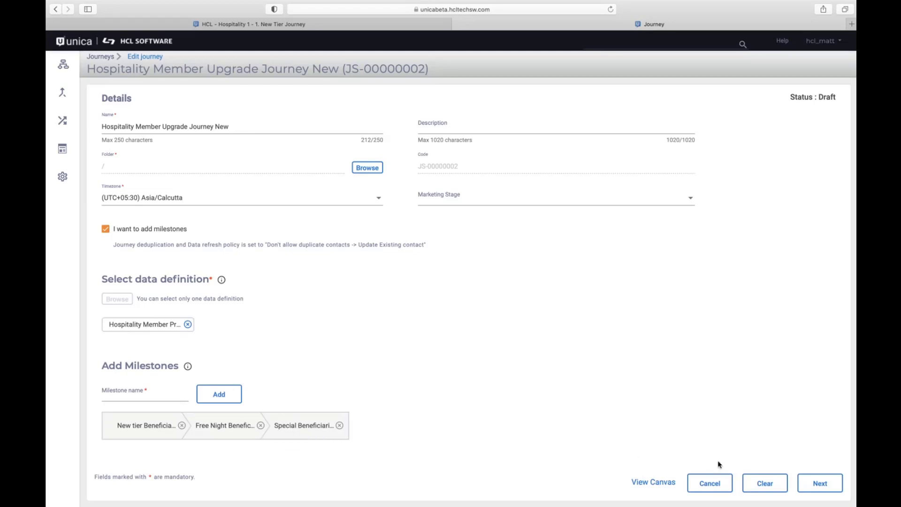
- Go on to the milestone details, view the entry source selection for Free Night Beneficiaries, and close it without selecting anything
{"action": "left_click", "coordinate": [820, 484]}
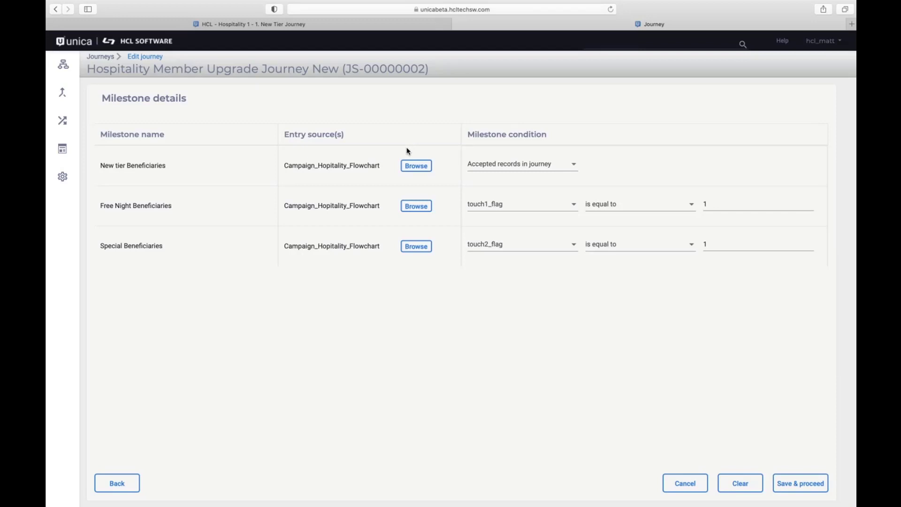
{"action": "left_click", "coordinate": [425, 206]}
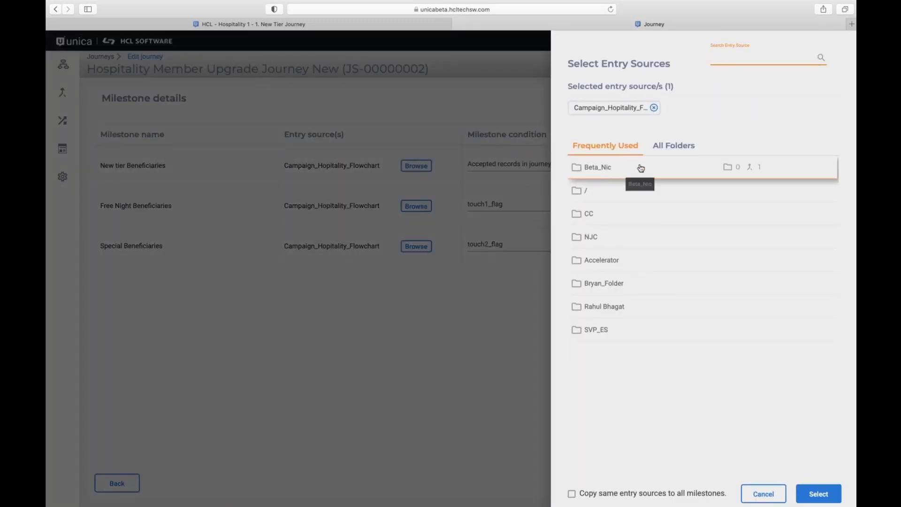
{"action": "left_click", "coordinate": [757, 499]}
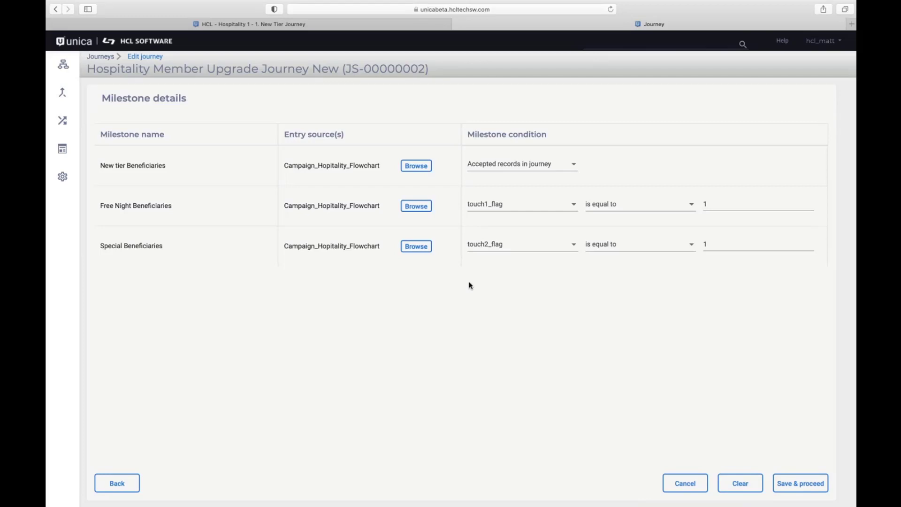
- Switch to PowerPoint and advance the presentation past Deduping to the slide highlighting Journey design UI
{"action": "key", "text": "super+Tab"}
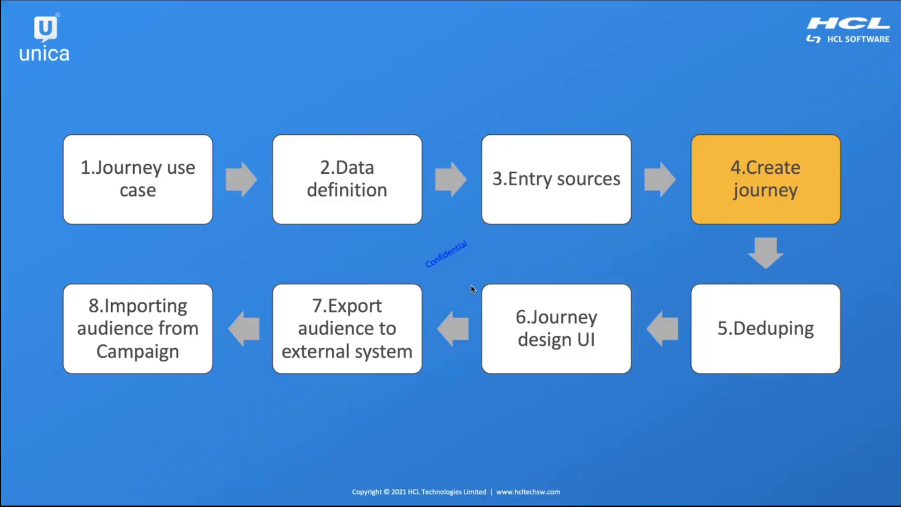
{"action": "key", "text": "Right"}
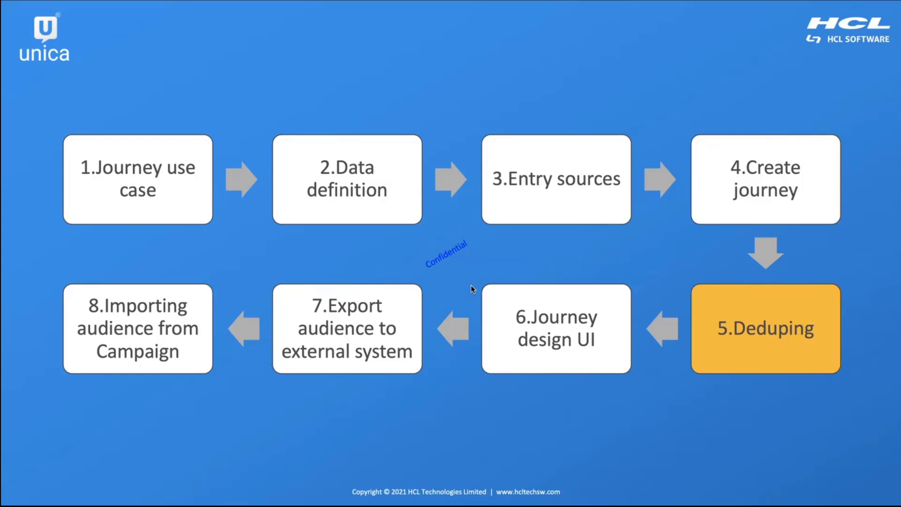
{"action": "key", "text": "Right"}
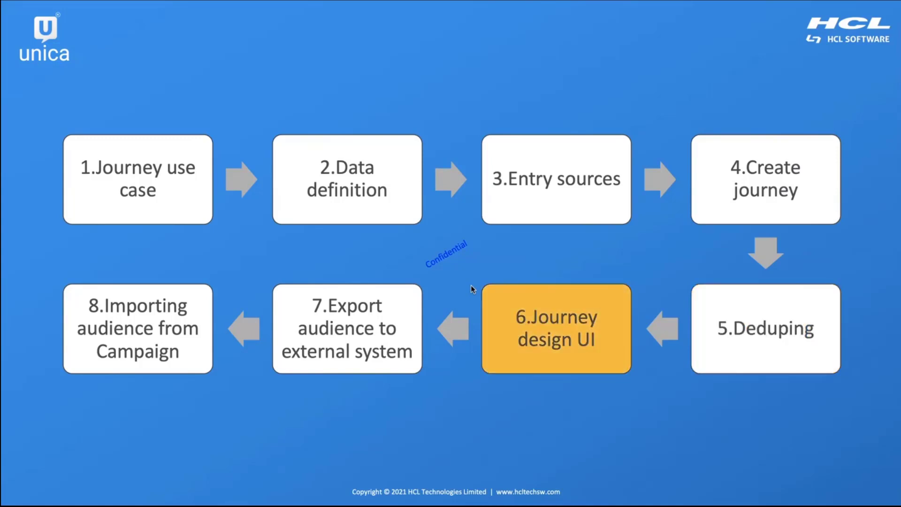
- Return to Unica Journey in the browser and leave the milestone details for the journeys list, discarding unsaved changes
{"action": "key", "text": "super+Tab"}
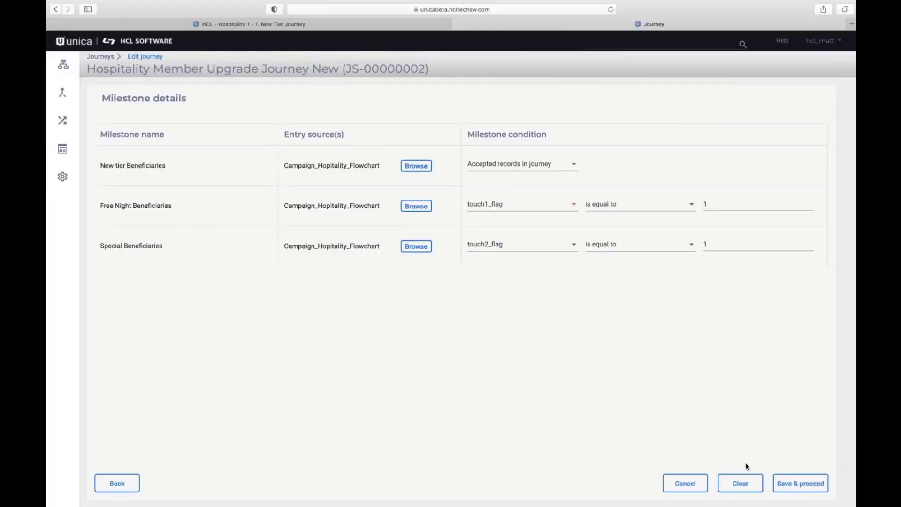
{"action": "left_click", "coordinate": [684, 483]}
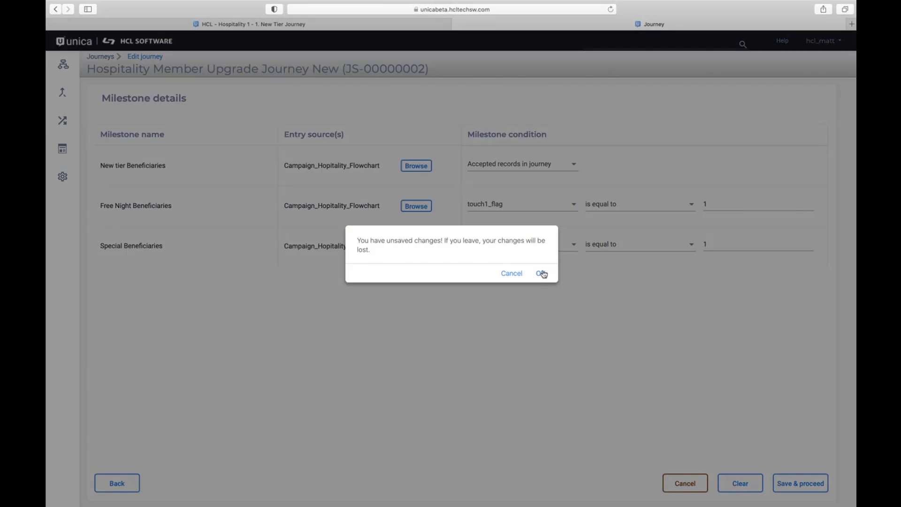
{"action": "left_click", "coordinate": [540, 274]}
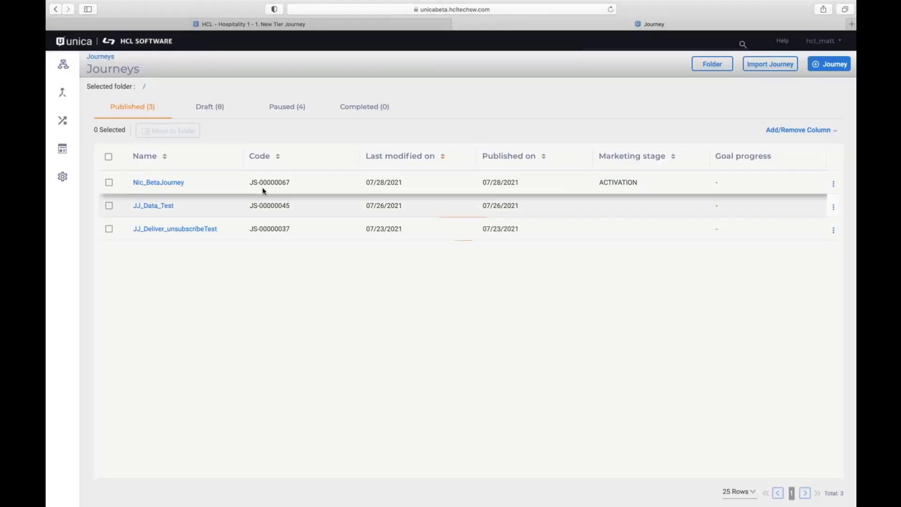
- Reopen the draft Hospitality Member Upgrade Journey New and display its deduplication and data refresh settings
{"action": "left_click", "coordinate": [218, 111]}
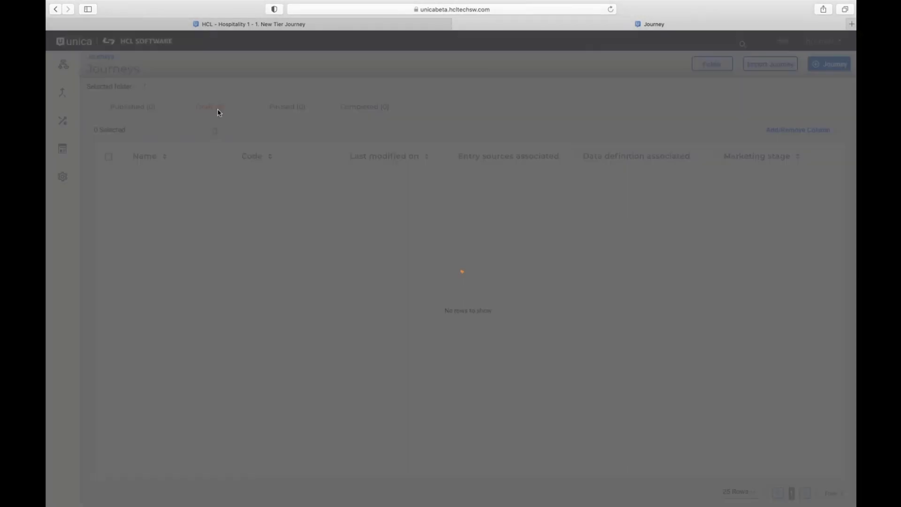
{"action": "left_click", "coordinate": [201, 183]}
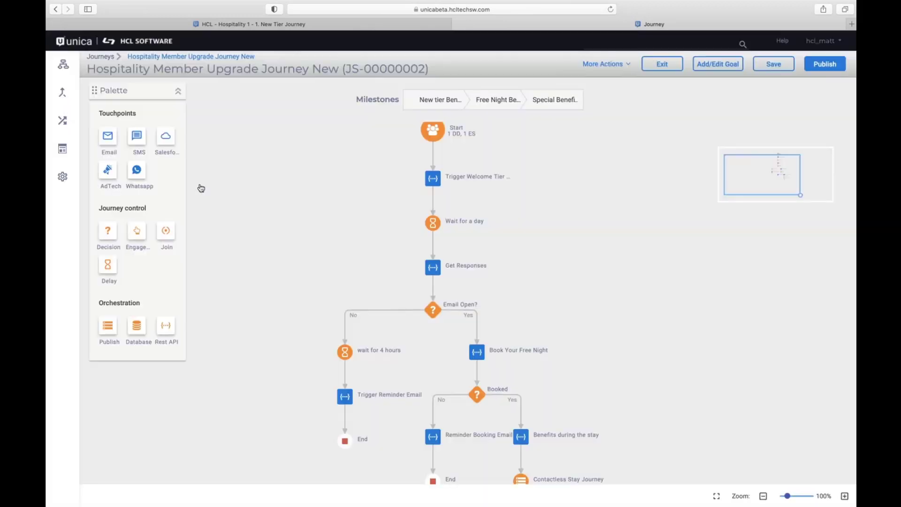
{"action": "left_click", "coordinate": [629, 65]}
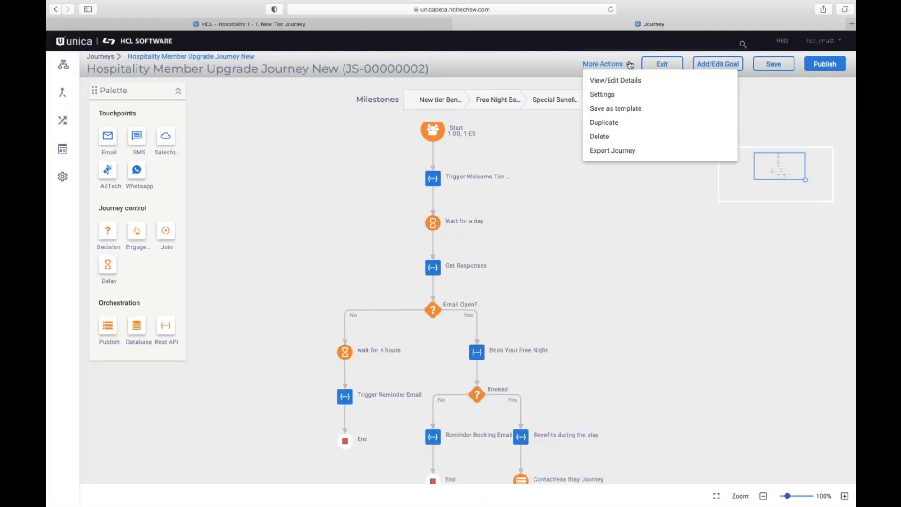
{"action": "left_click", "coordinate": [603, 95]}
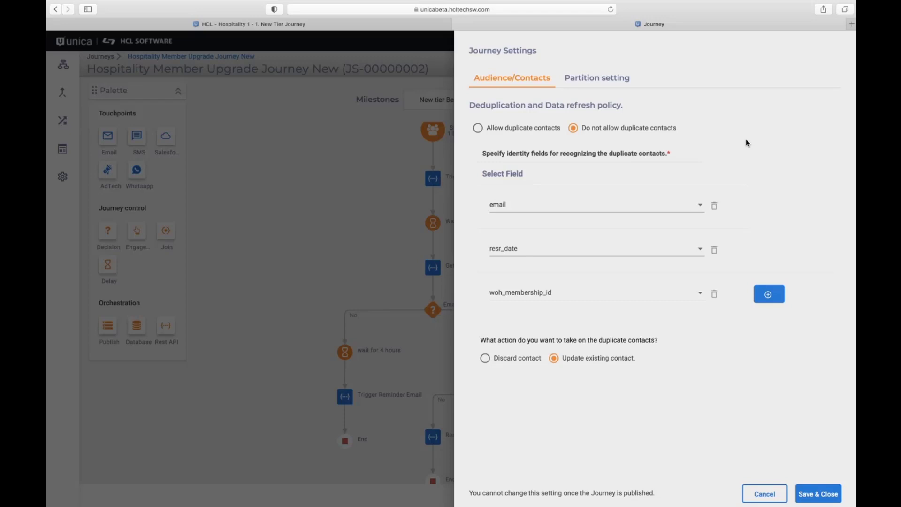
- Switch to PowerPoint and back to Unica Journey in the browser, and close the journey settings without saving
{"action": "key", "text": "super+Tab"}
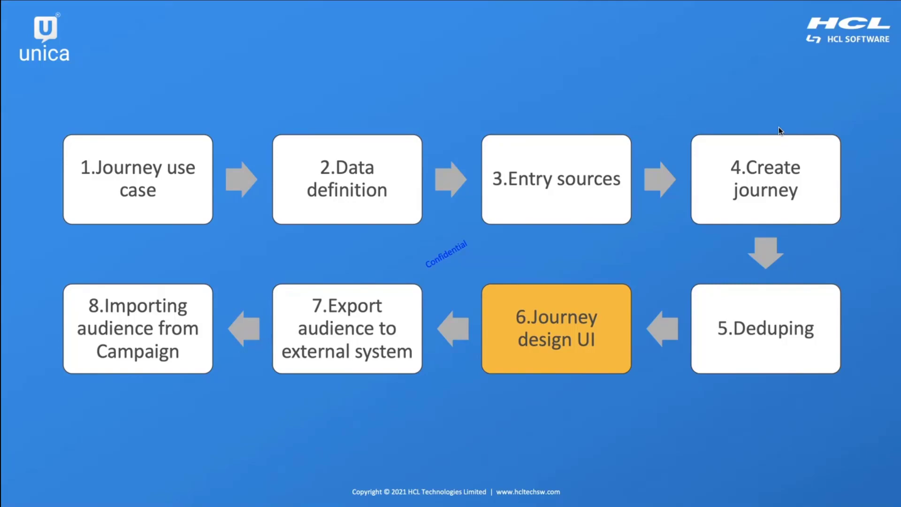
{"action": "key", "text": "super+Tab"}
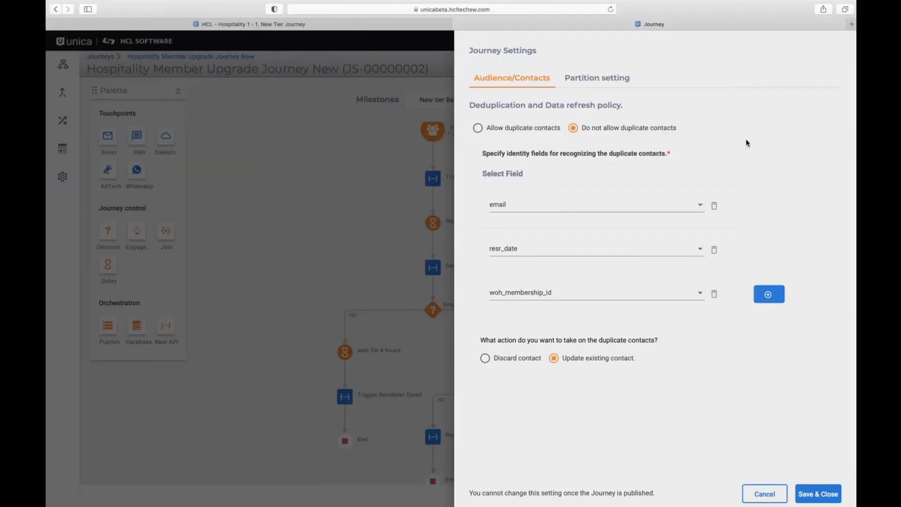
{"action": "left_click", "coordinate": [764, 494]}
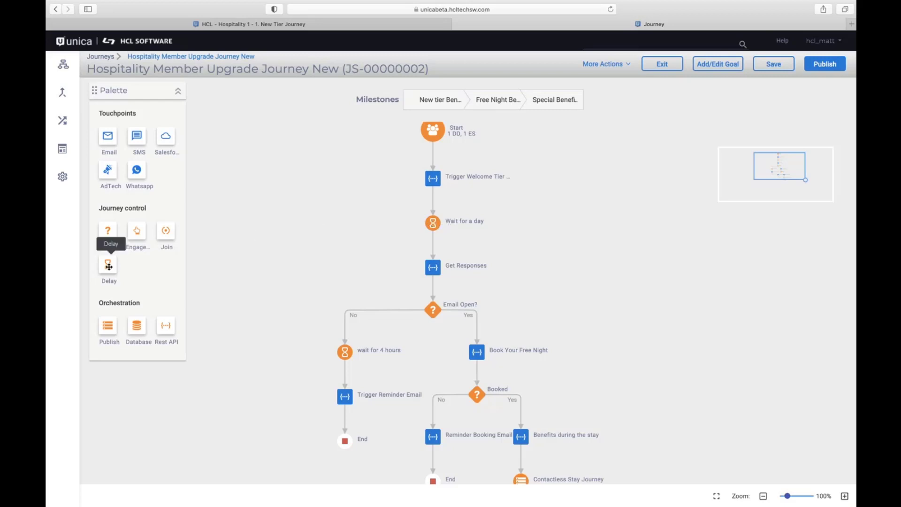
- Insert a Delay between the Trigger Welcome Tier and Wait for a day touchpoints on the canvas, and remove it again
{"action": "left_click_drag", "start_coordinate": [111, 268], "coordinate": [427, 205]}
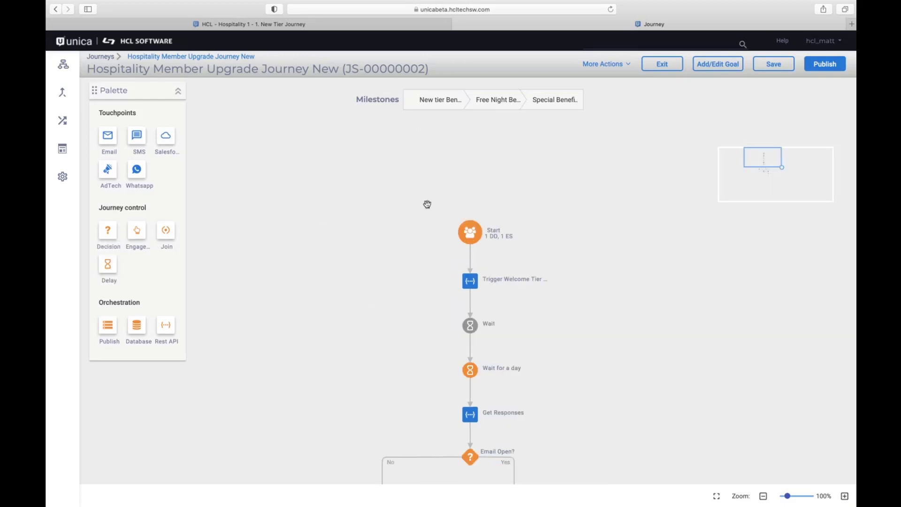
{"action": "left_click_drag", "start_coordinate": [469, 324], "coordinate": [457, 318]}
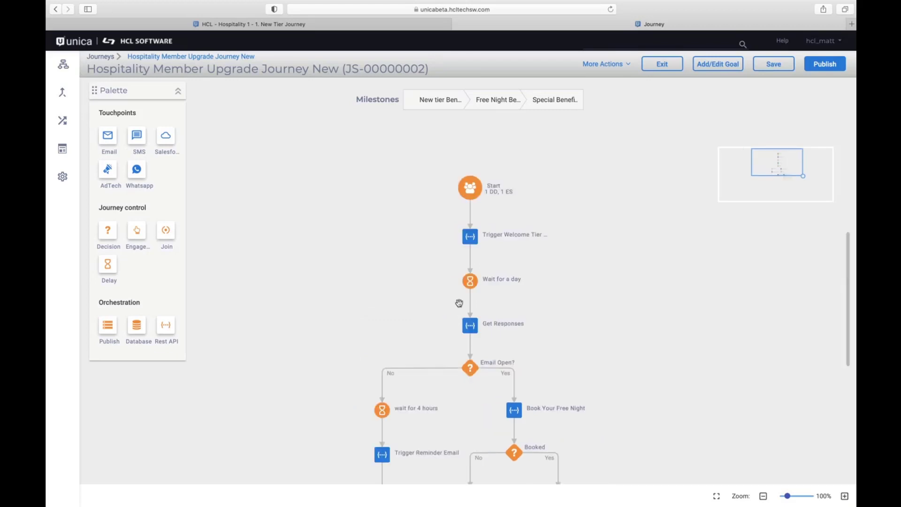
- Review the Duration and Wait till date (By Data Definition Field) options of the Wait for a day delay, and close it without saving
{"action": "left_click", "coordinate": [469, 281]}
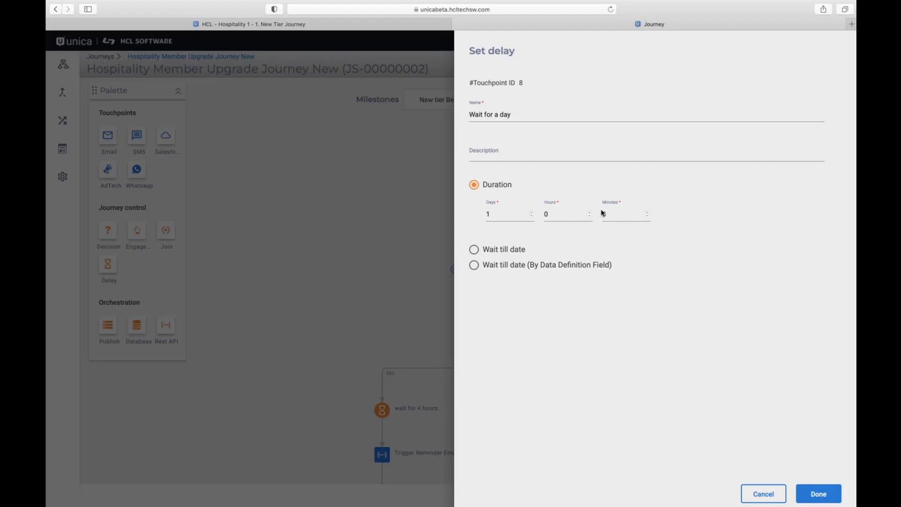
{"action": "left_click", "coordinate": [474, 251]}
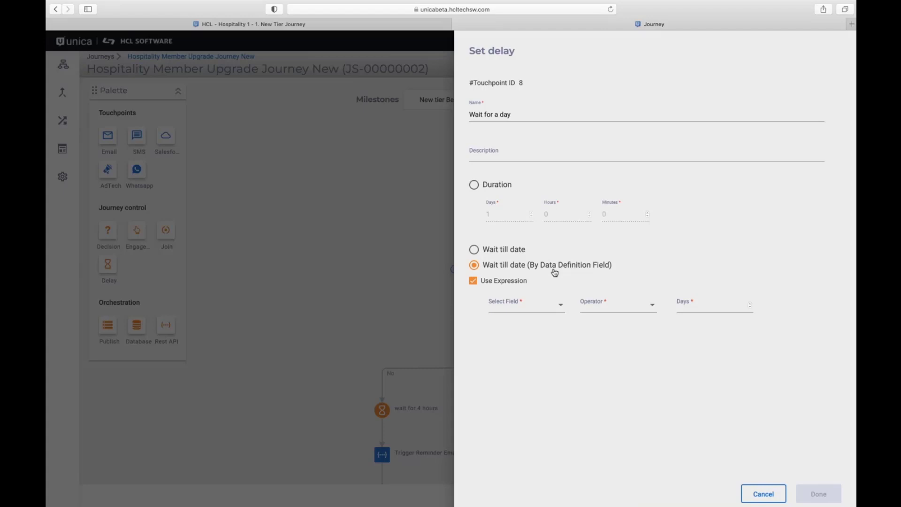
{"action": "left_click", "coordinate": [762, 493]}
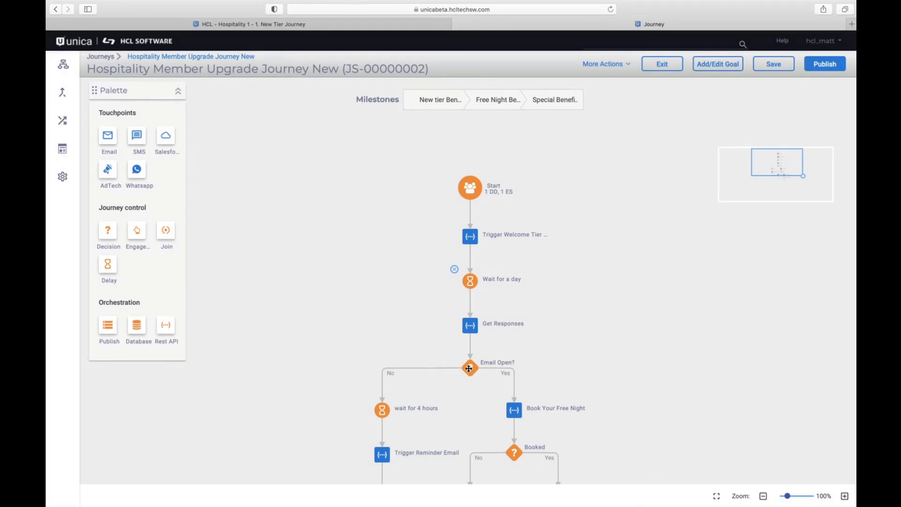
- Check the split rule of the Email Open? decision, close it without saving, and view the journey's lower branches
{"action": "left_click", "coordinate": [468, 369]}
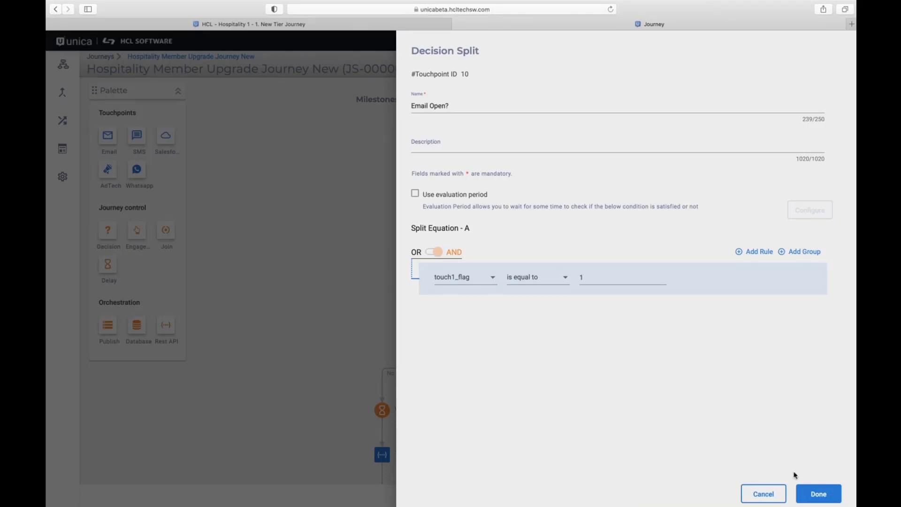
{"action": "left_click", "coordinate": [759, 493]}
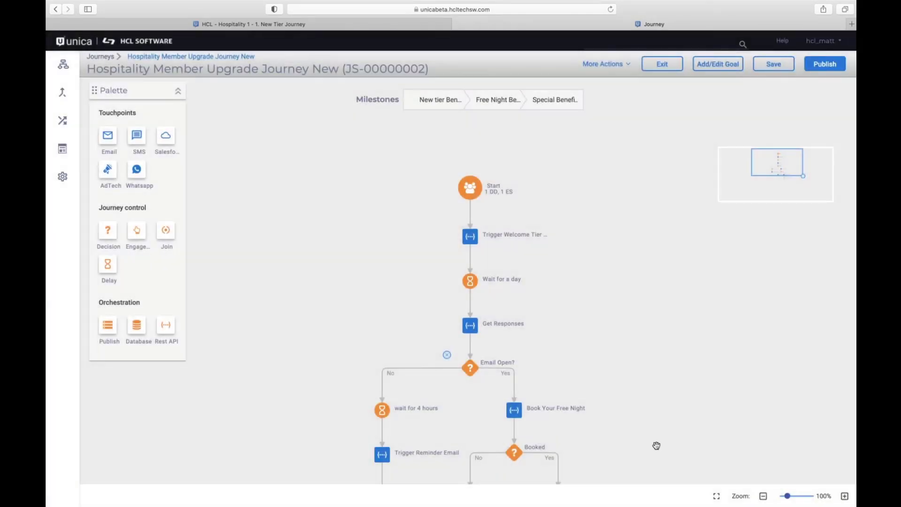
{"action": "scroll", "coordinate": [656, 445], "scroll_direction": "down", "scroll_amount": 3}
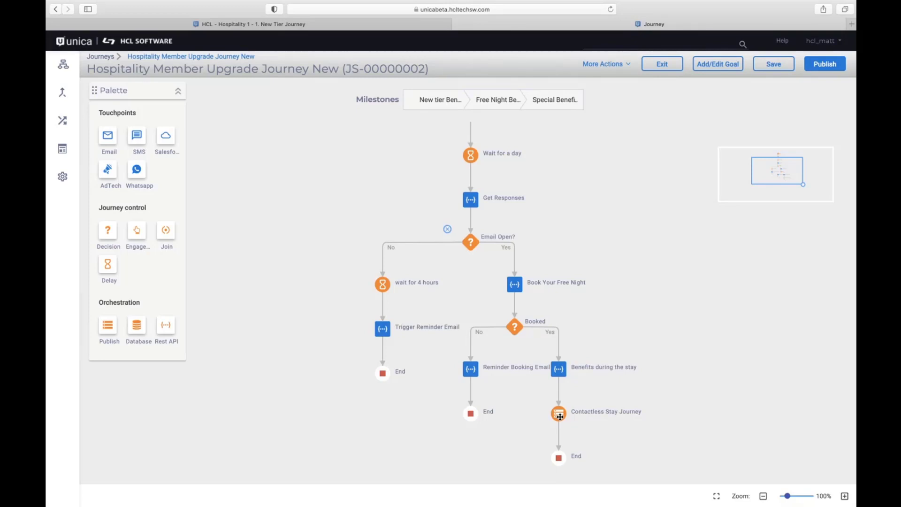
- Switch to PowerPoint, advance to the Export audience to external system stage, and return to Unica Journey in the browser
{"action": "key", "text": "super+Tab"}
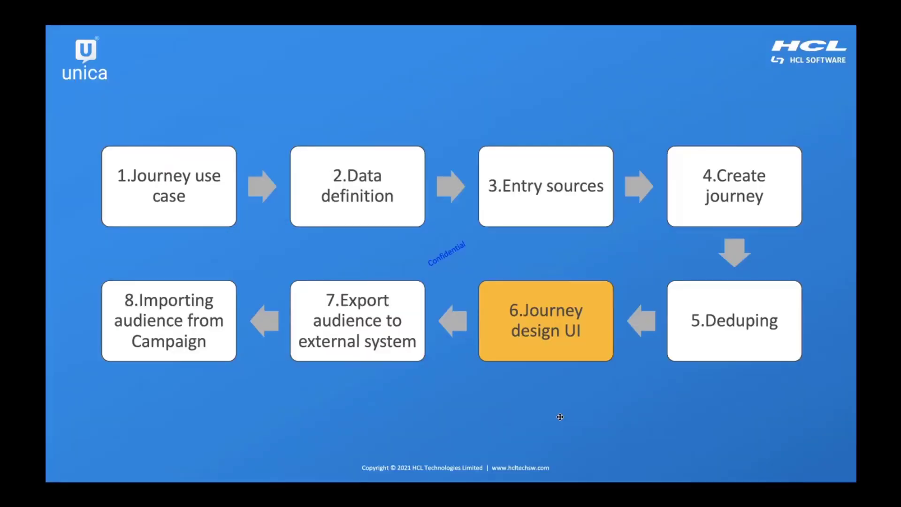
{"action": "key", "text": "Right"}
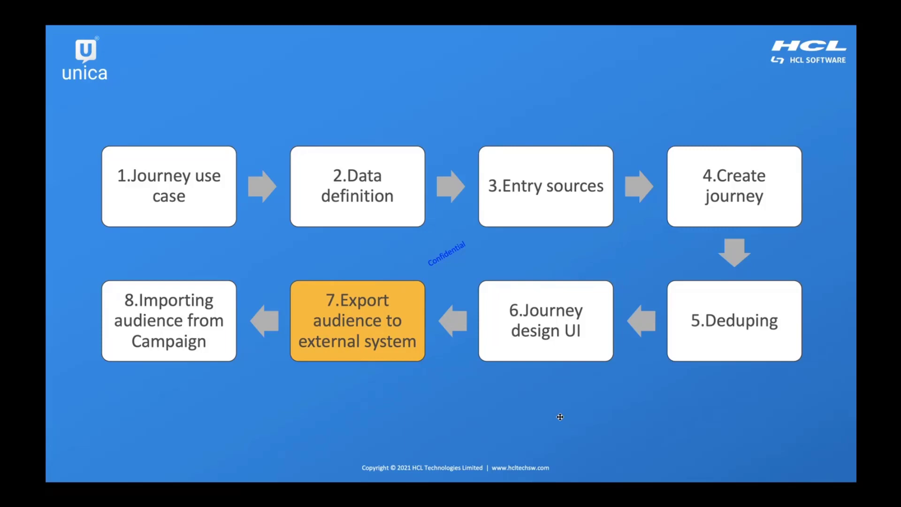
{"action": "key", "text": "super+Tab"}
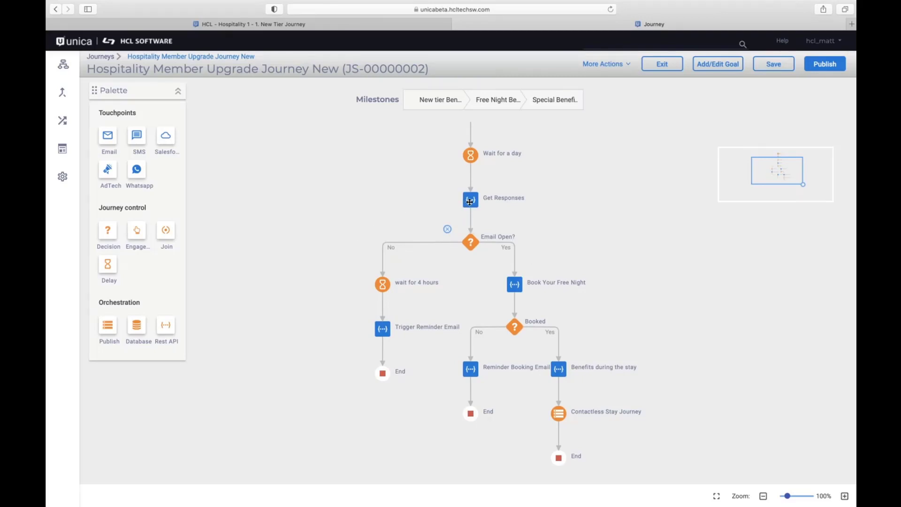
- Open the Trigger Welcome Tier Email REST API touchpoint and review its available API methods and authentication mechanisms
{"action": "scroll", "coordinate": [508, 200], "scroll_direction": "up", "scroll_amount": 1}
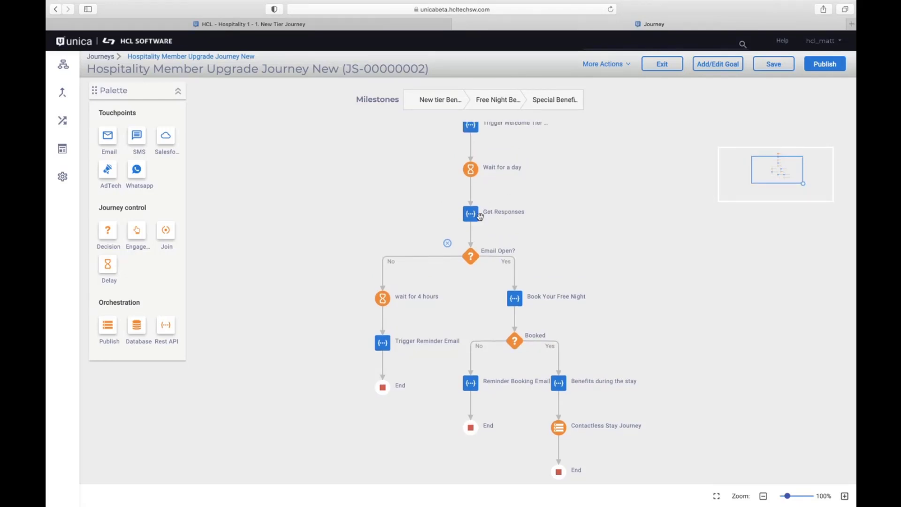
{"action": "scroll", "coordinate": [521, 180], "scroll_direction": "up", "scroll_amount": 3}
{"action": "double_click", "coordinate": [471, 169]}
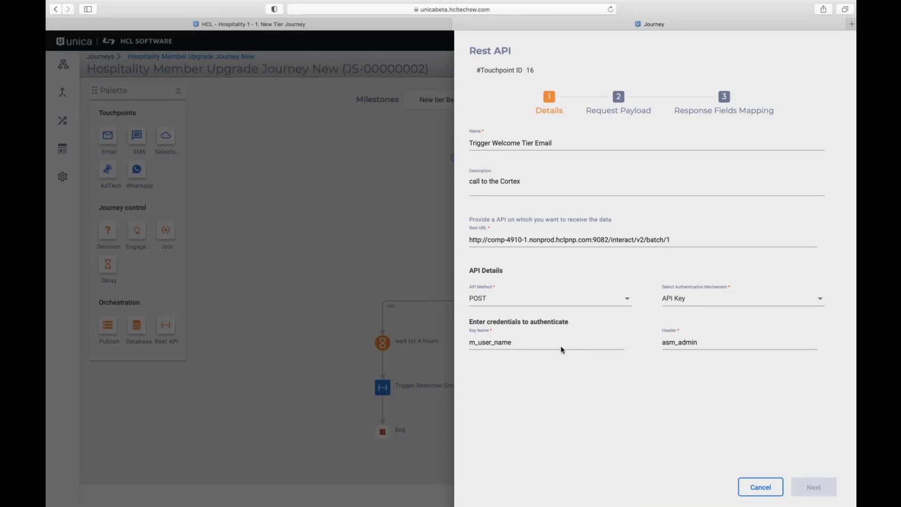
{"action": "left_click", "coordinate": [624, 299]}
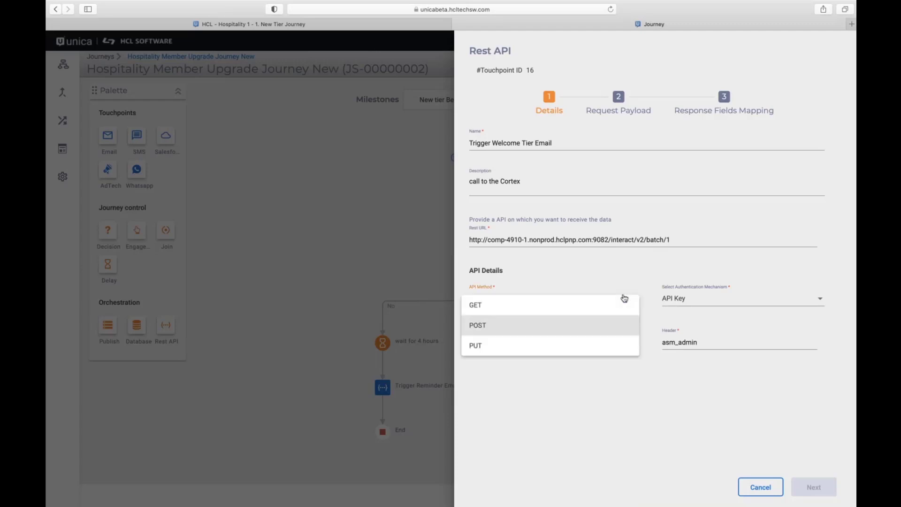
{"action": "left_click", "coordinate": [631, 272]}
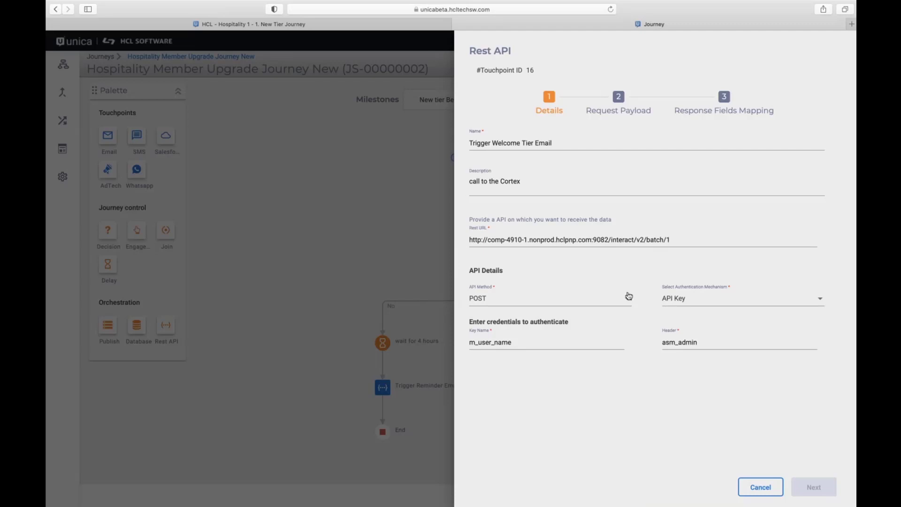
{"action": "left_click", "coordinate": [679, 298]}
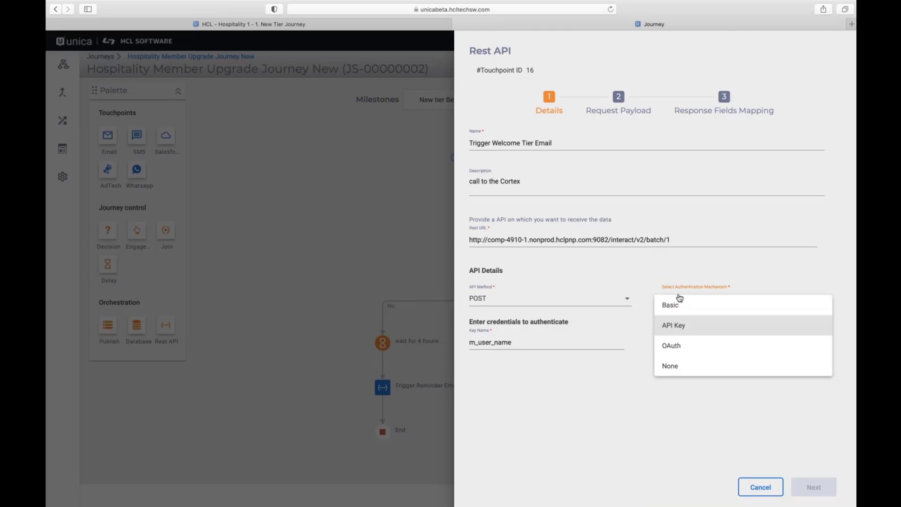
{"action": "left_click", "coordinate": [564, 394]}
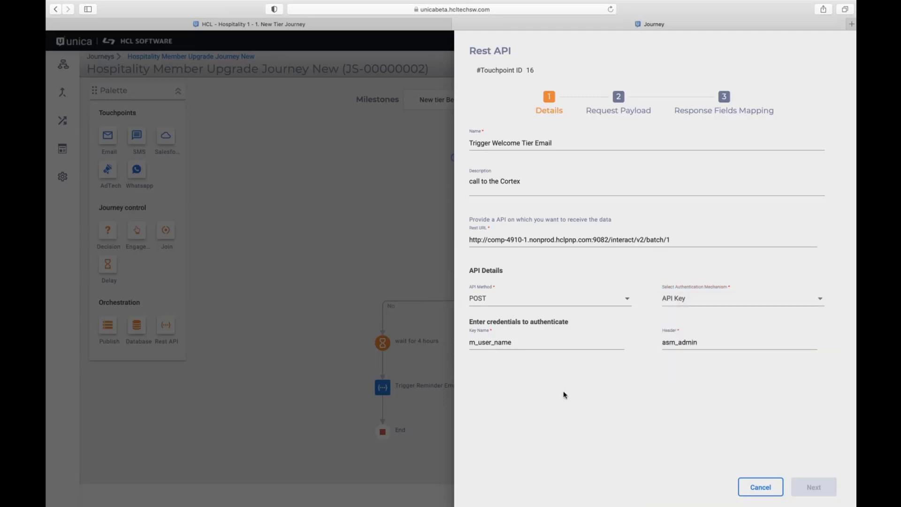
- Review the touchpoint's request payload and response fields mapping, and close its configuration without saving
{"action": "left_click", "coordinate": [628, 105]}
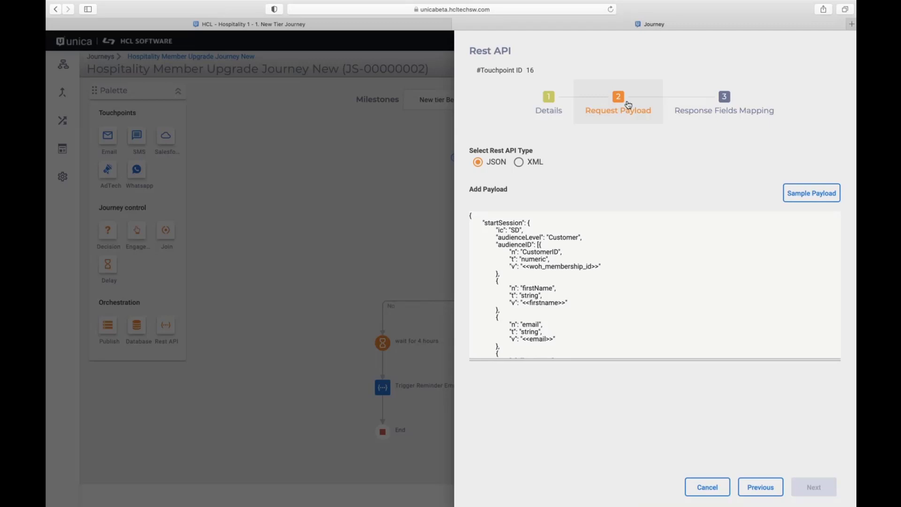
{"action": "left_click", "coordinate": [694, 112]}
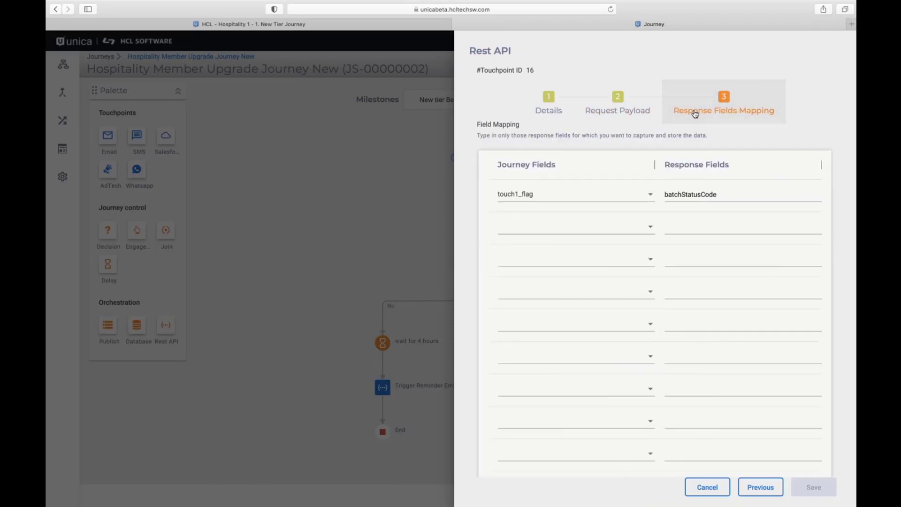
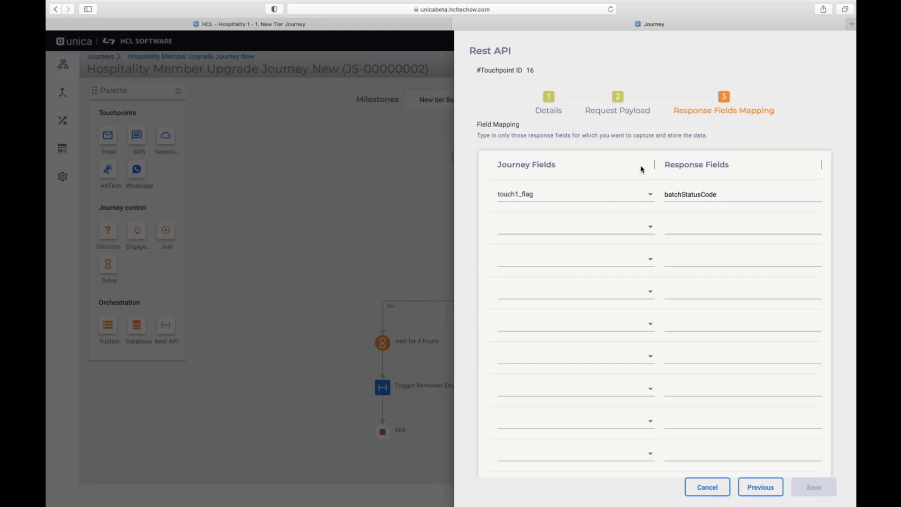
{"action": "left_click", "coordinate": [707, 486]}
- Advance the PowerPoint presentation to Importing audience from Campaign, and switch to the New Tier Journey flowchart in the browser
{"action": "key", "text": "super+Tab"}
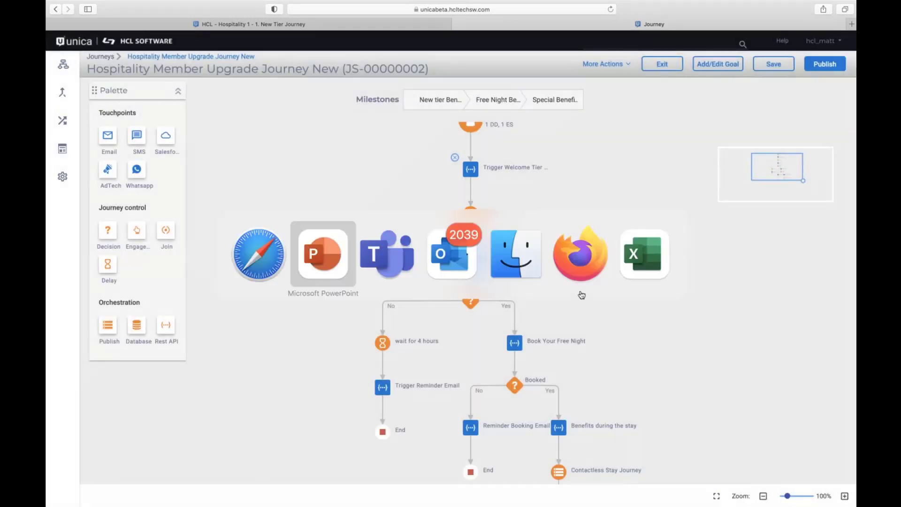
{"action": "key", "text": "Right"}
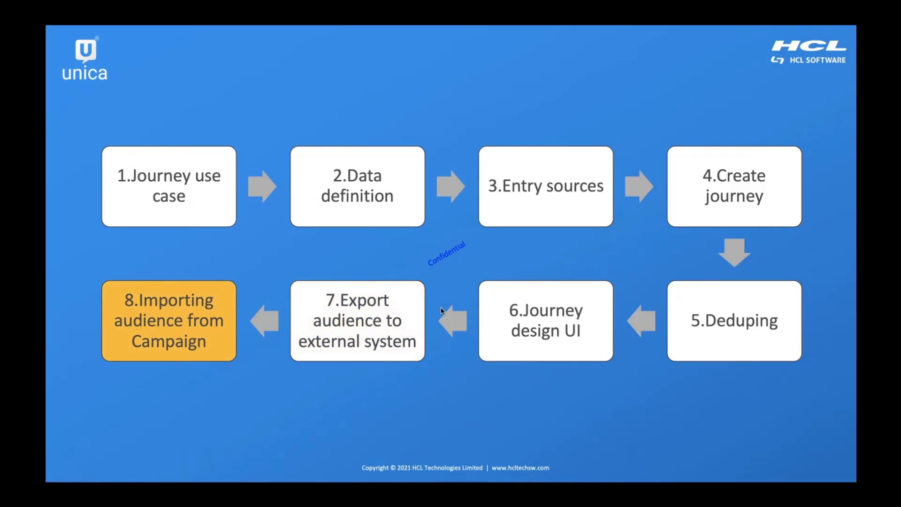
{"action": "key", "text": "super+Tab"}
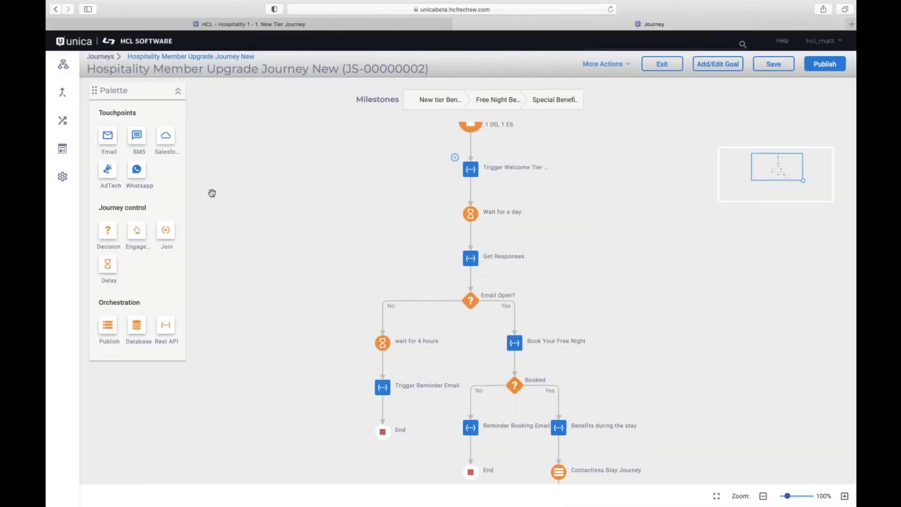
{"action": "left_click", "coordinate": [294, 24]}
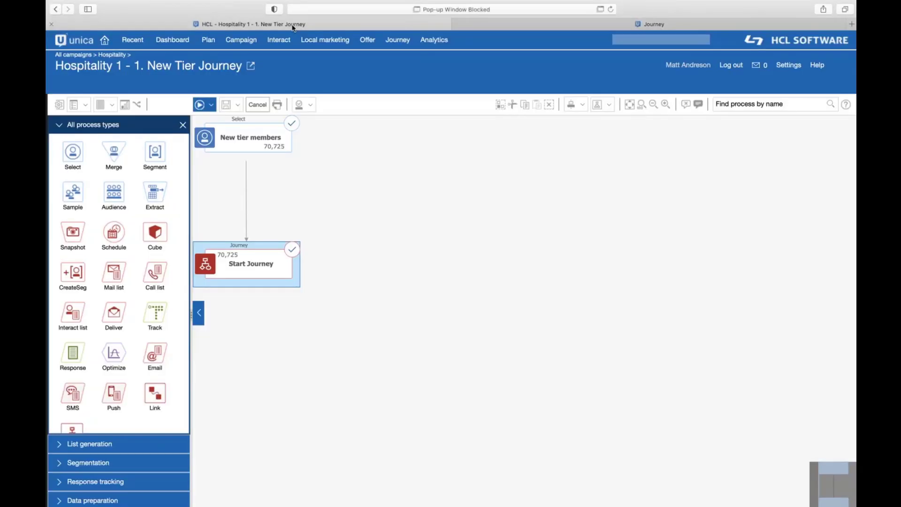
- Locate the Journey process type among all process types and try to open the Start Journey process configuration
{"action": "mouse_move", "coordinate": [284, 262]}
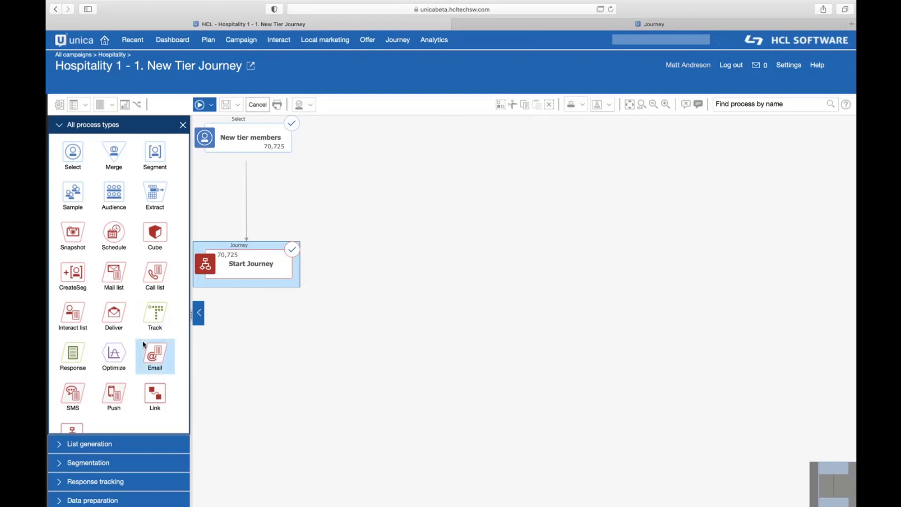
{"action": "scroll", "coordinate": [143, 343], "scroll_direction": "down", "scroll_amount": 1}
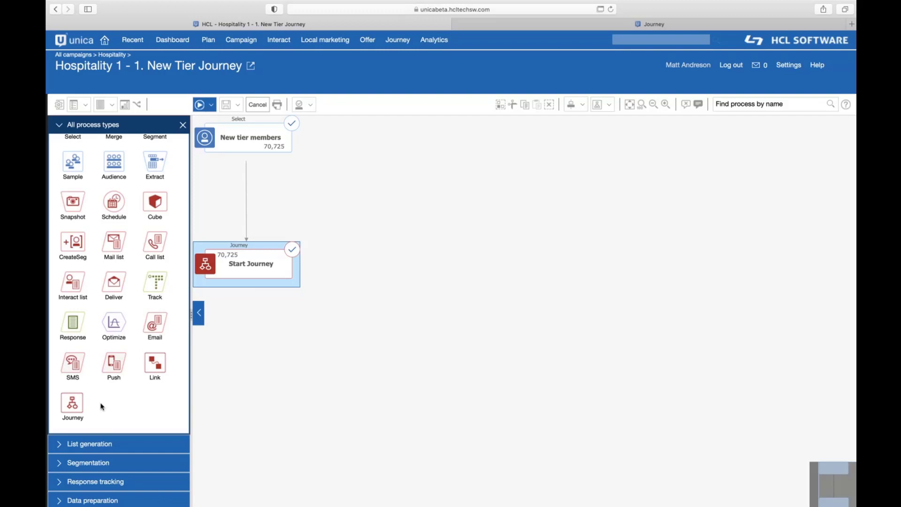
{"action": "double_click", "coordinate": [248, 276]}
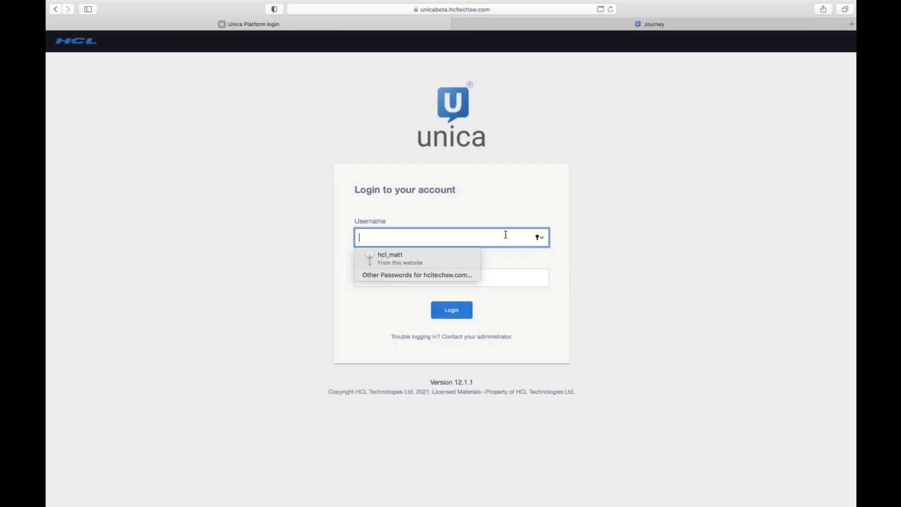
- Log in to Unica again with the saved username and password, and open the list of all campaigns
{"action": "left_click", "coordinate": [431, 261]}
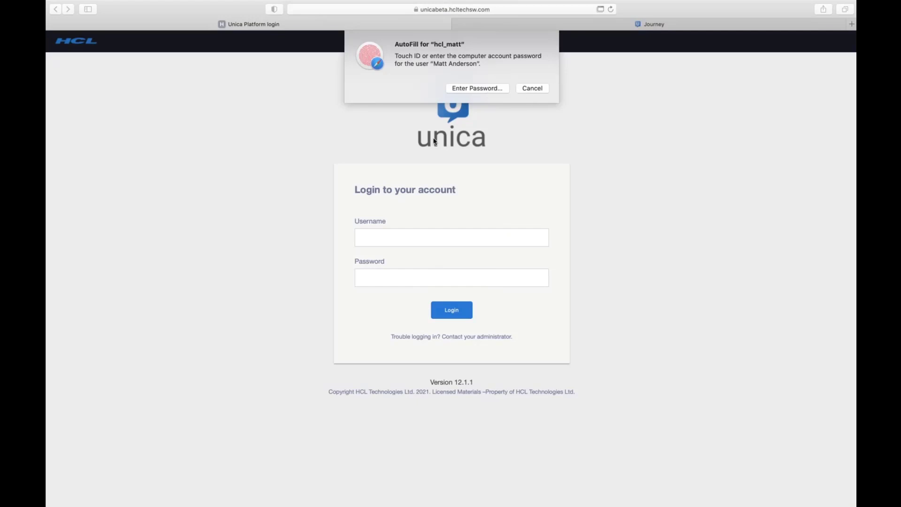
{"action": "left_click", "coordinate": [454, 311]}
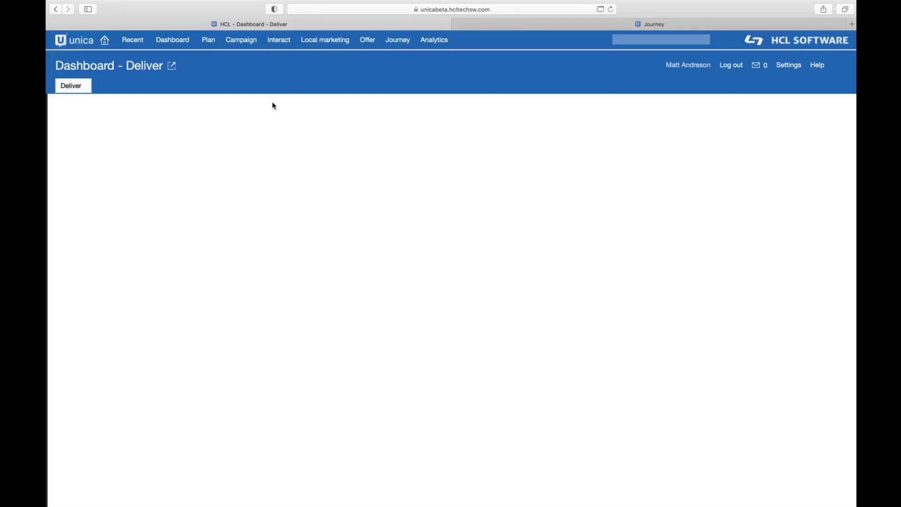
{"action": "left_click", "coordinate": [247, 44]}
{"action": "left_click", "coordinate": [247, 61]}
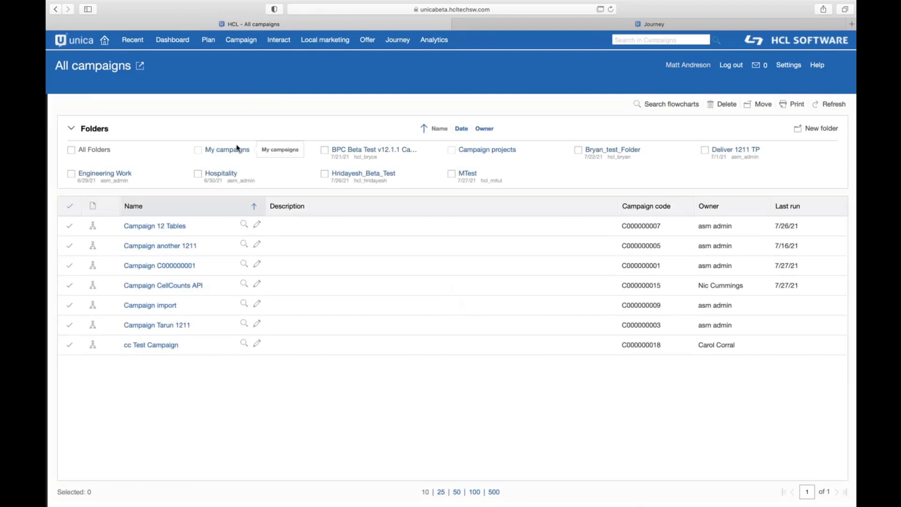
- Open the 1. New Tier Journey flowchart of the Hospitality 1 campaign in edit mode from the Hospitality folder
{"action": "left_click", "coordinate": [224, 175]}
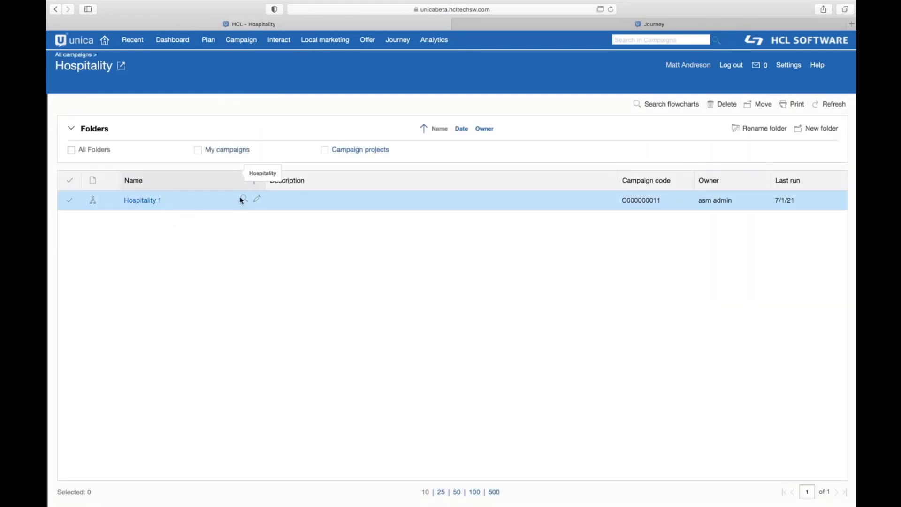
{"action": "left_click", "coordinate": [256, 199]}
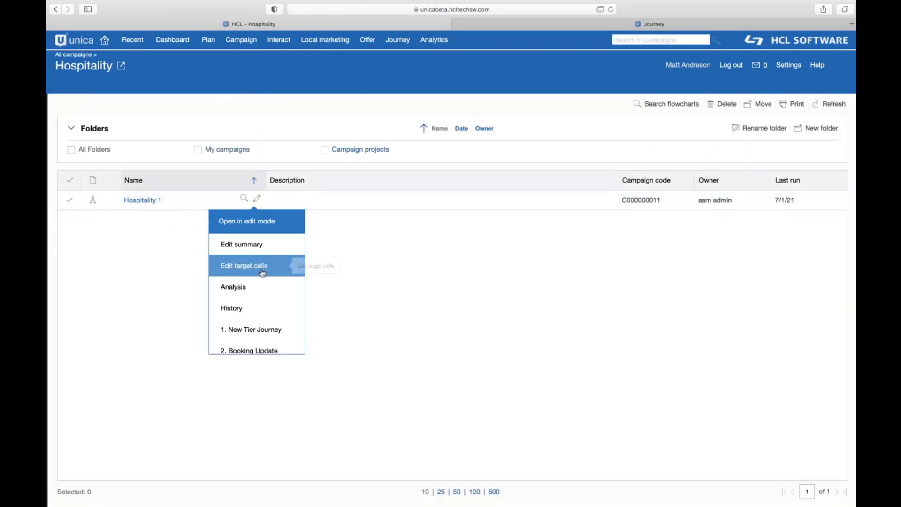
{"action": "left_click", "coordinate": [255, 331]}
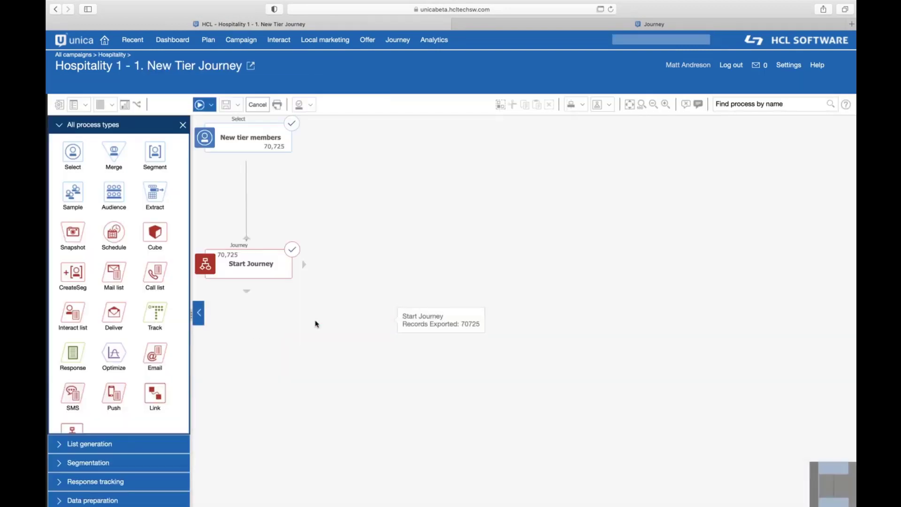
- Open the Start Journey process configuration and examine the candidate fields under members and member_contact
{"action": "left_click", "coordinate": [270, 272]}
{"action": "double_click", "coordinate": [271, 271]}
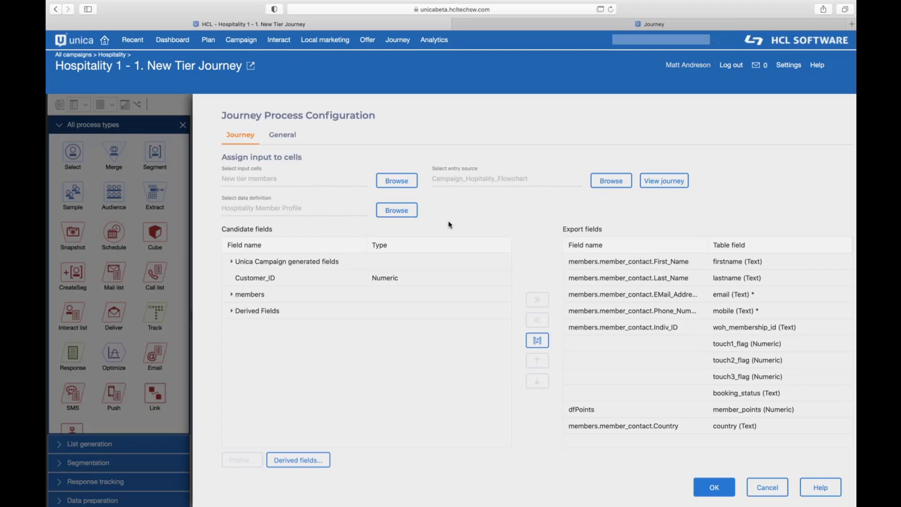
{"action": "left_click", "coordinate": [232, 295]}
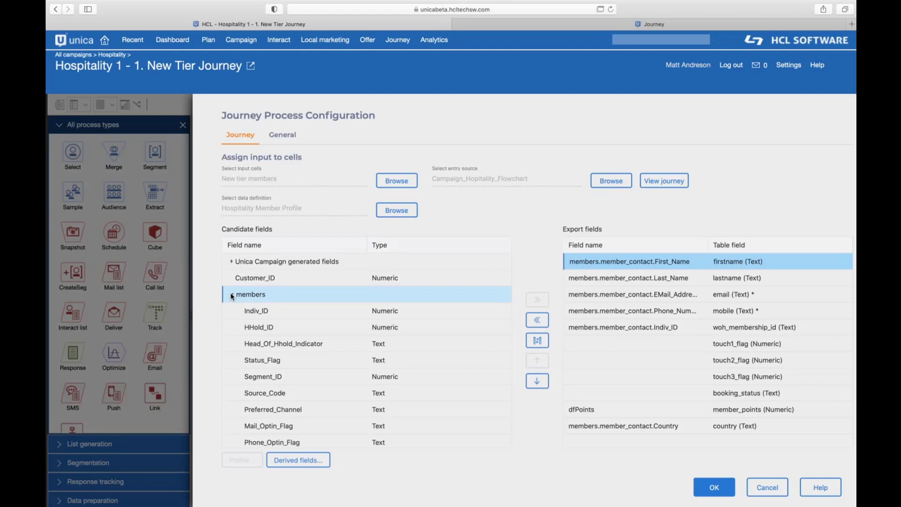
{"action": "left_click", "coordinate": [323, 361]}
{"action": "scroll", "coordinate": [326, 368], "scroll_direction": "down", "scroll_amount": 3}
{"action": "scroll", "coordinate": [326, 368], "scroll_direction": "down", "scroll_amount": 5}
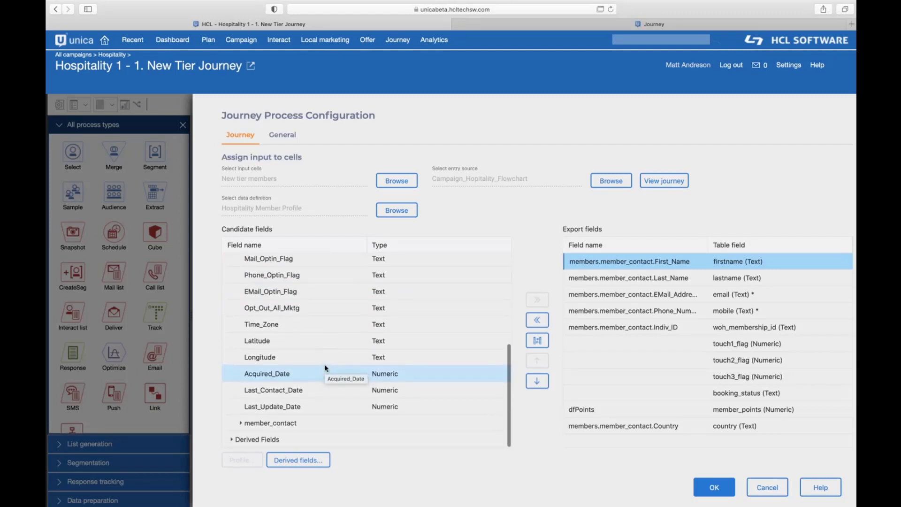
{"action": "left_click", "coordinate": [241, 424]}
{"action": "left_click", "coordinate": [240, 424]}
{"action": "scroll", "coordinate": [303, 392], "scroll_direction": "down", "scroll_amount": 4}
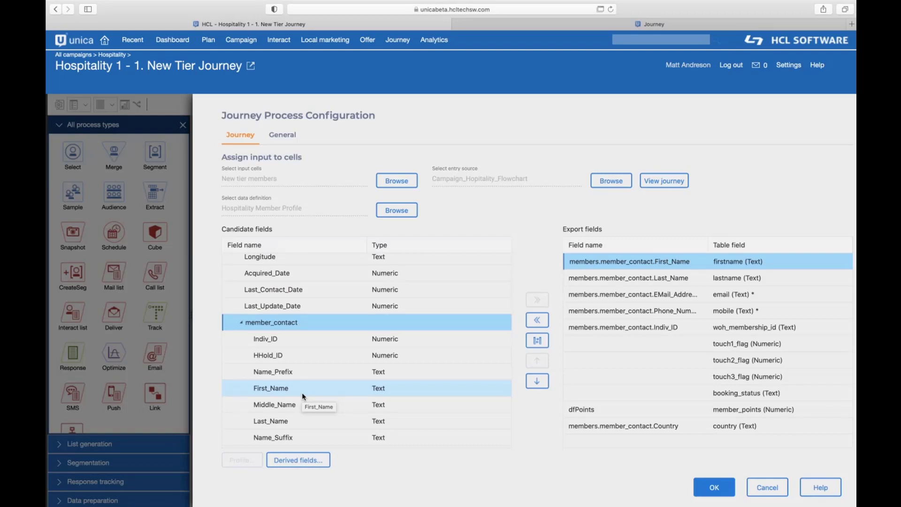
- Examine the data definitions and entry sources offered for the journey process, closing both lists without changing the selections
{"action": "left_click", "coordinate": [396, 210]}
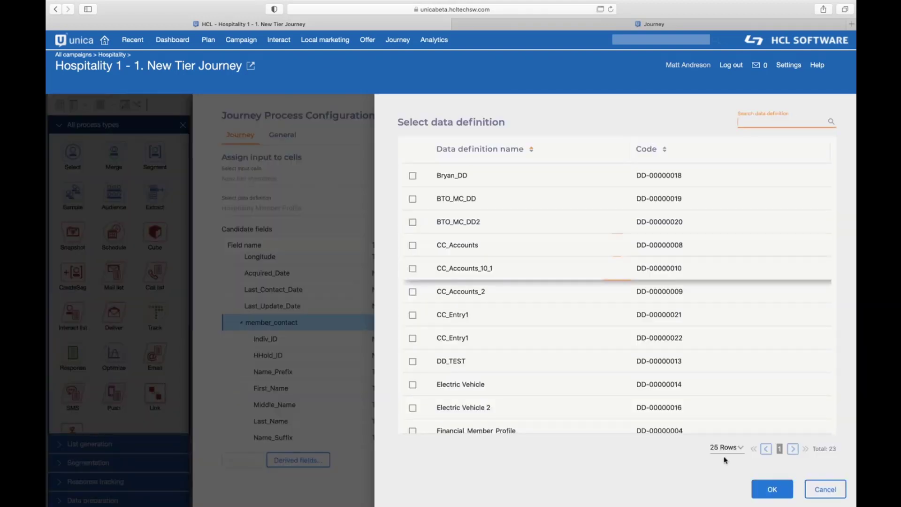
{"action": "left_click", "coordinate": [824, 491]}
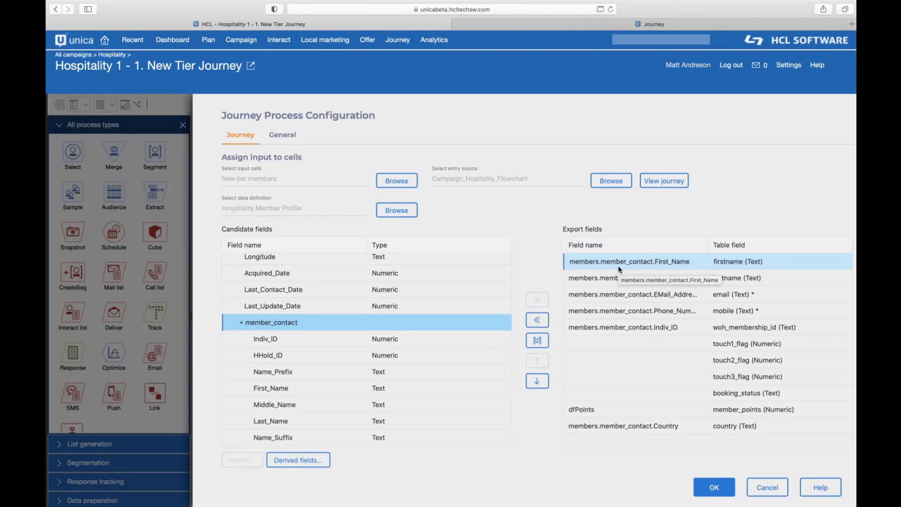
{"action": "left_click", "coordinate": [618, 183]}
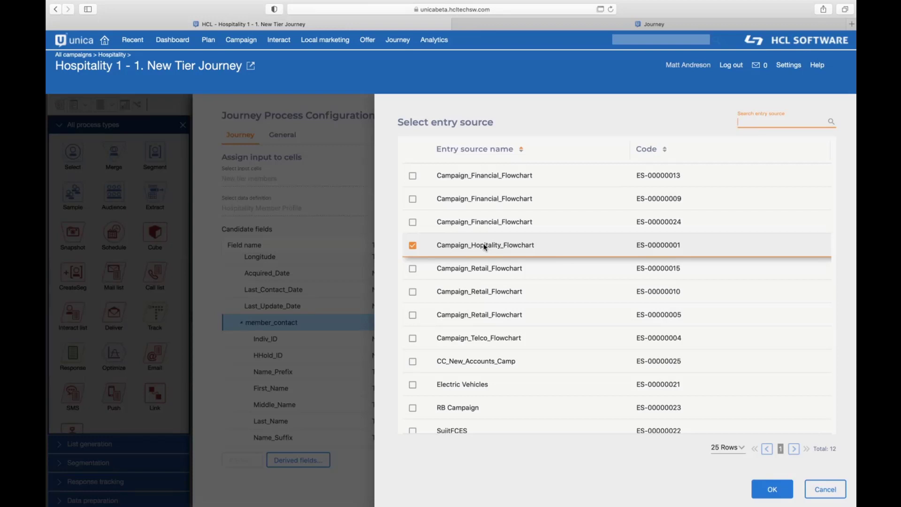
{"action": "left_click", "coordinate": [826, 489]}
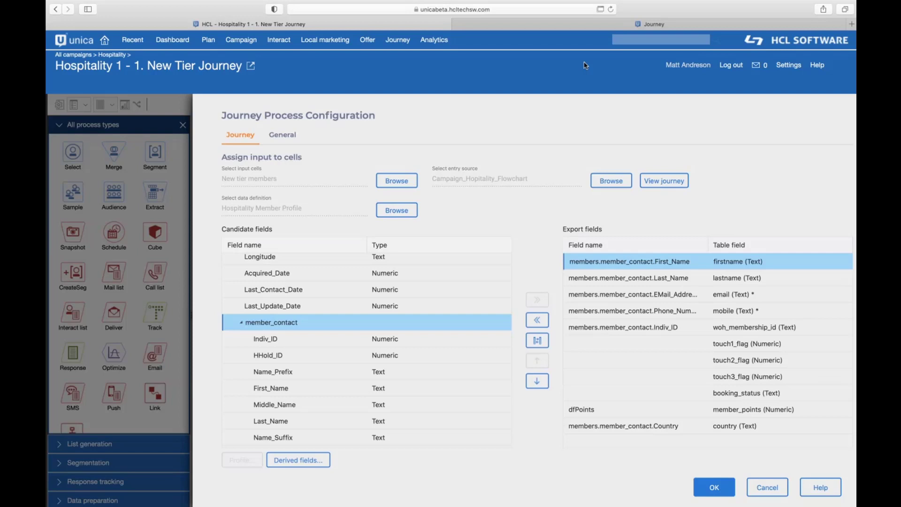
- View the Hospitality Member Upgrade Journey New canvas in Unica Journey and switch to the presentation slides
{"action": "left_click", "coordinate": [581, 26]}
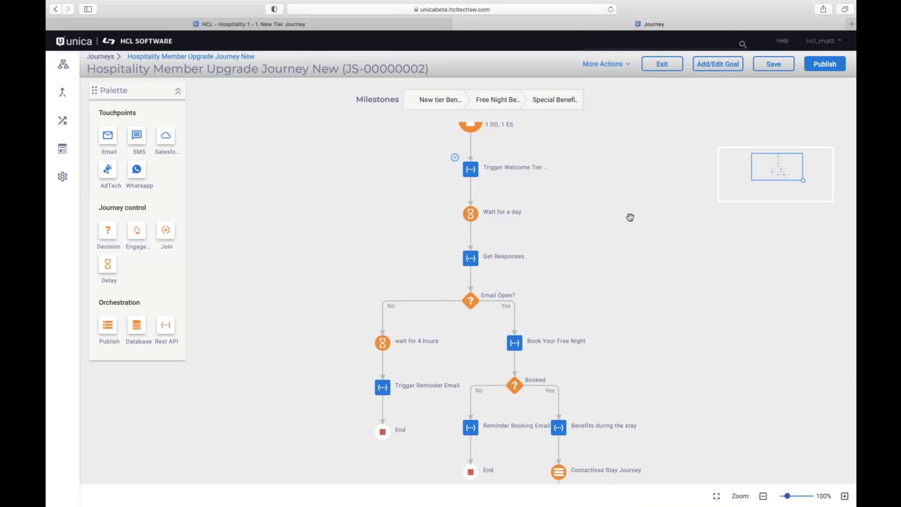
{"action": "key", "text": "super+Tab"}
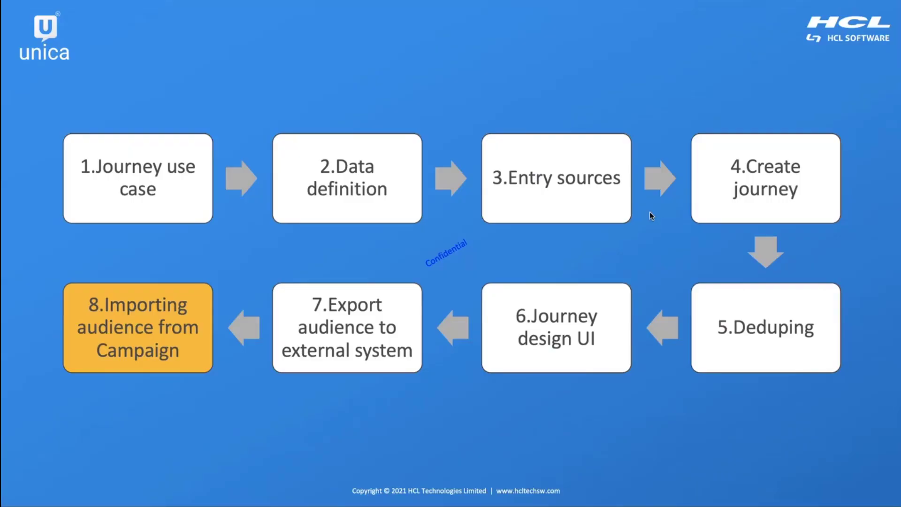